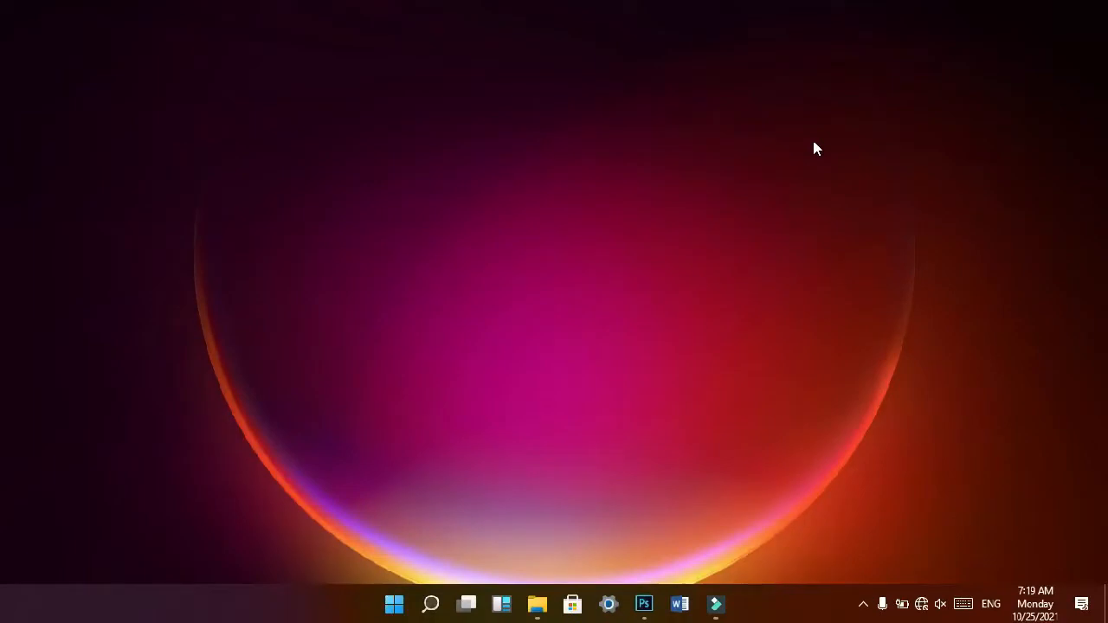
Open the dock settings, look over the General options, and check the icon quality choices, keeping High Quality (Slower).
mouse_move(704, 6)
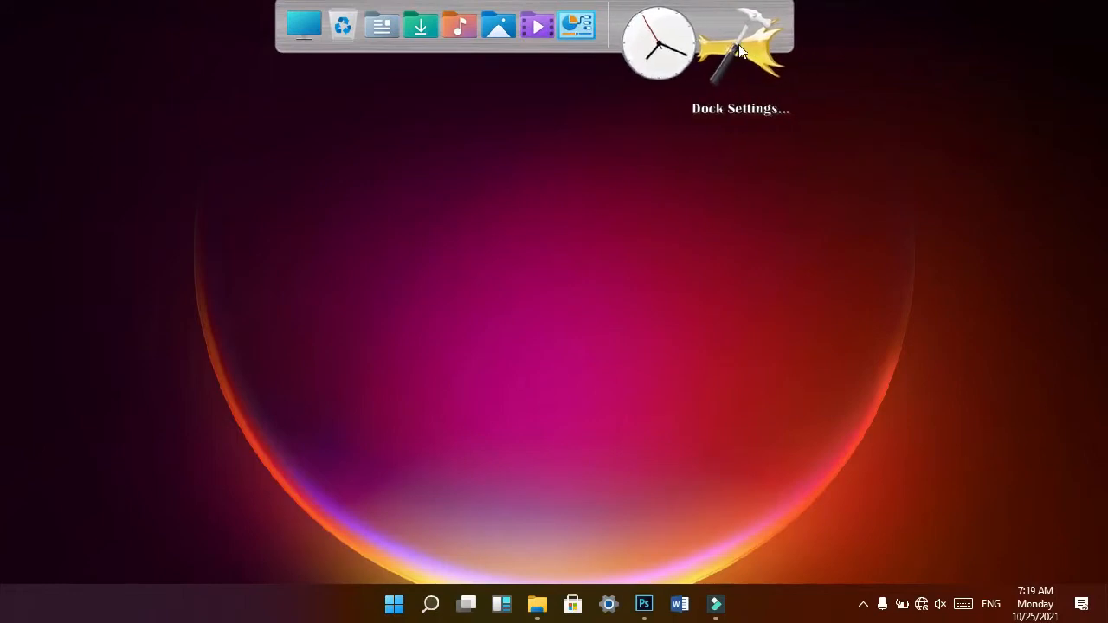
left_click(738, 51)
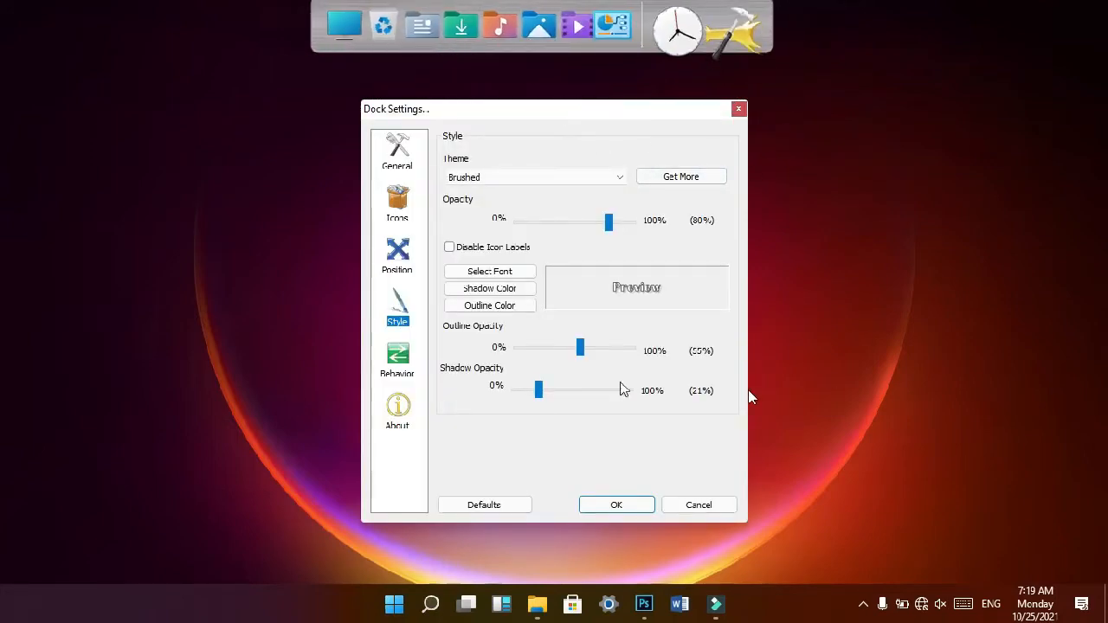
left_click(409, 149)
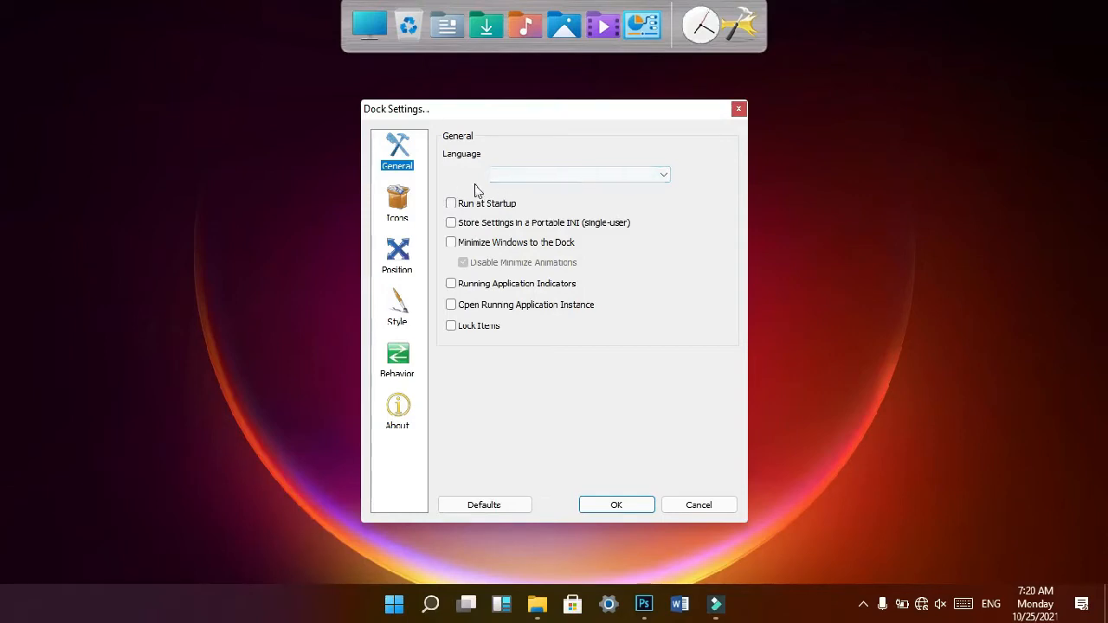
left_click(400, 203)
left_click(577, 180)
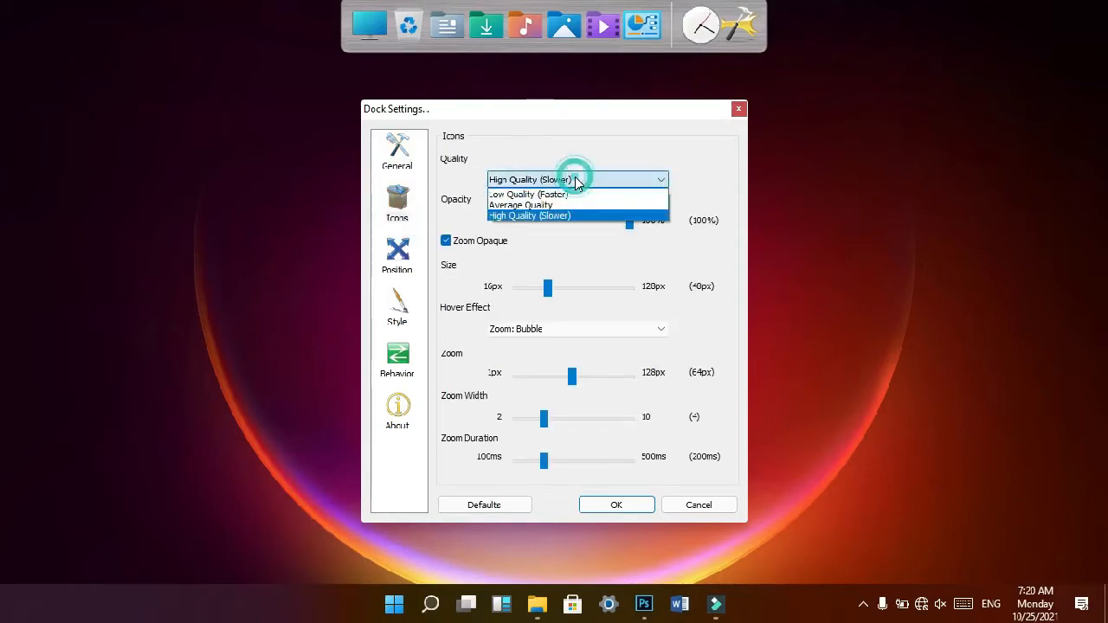
left_click(563, 179)
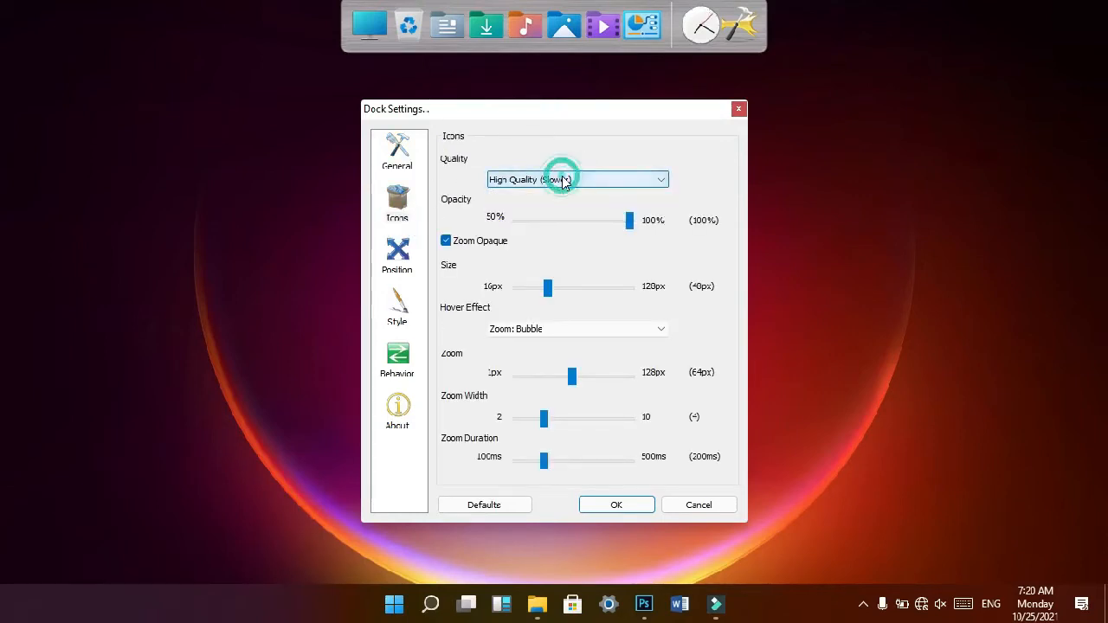
Try lowering the icon opacity to 70% and return it to 100%.
left_click(559, 220)
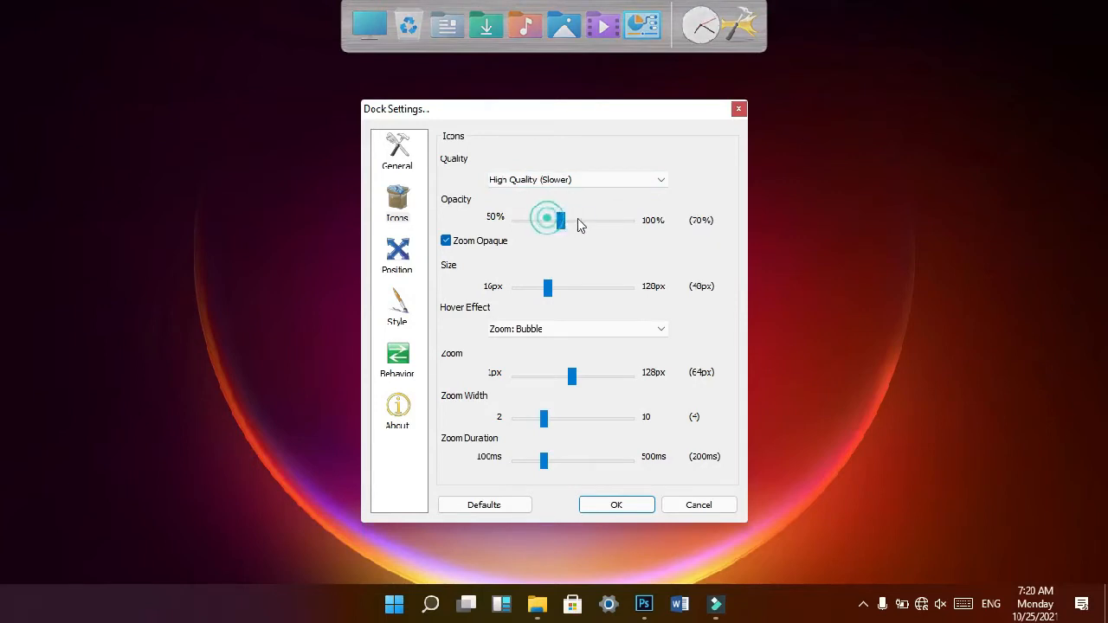
left_click_drag(580, 225, 647, 223)
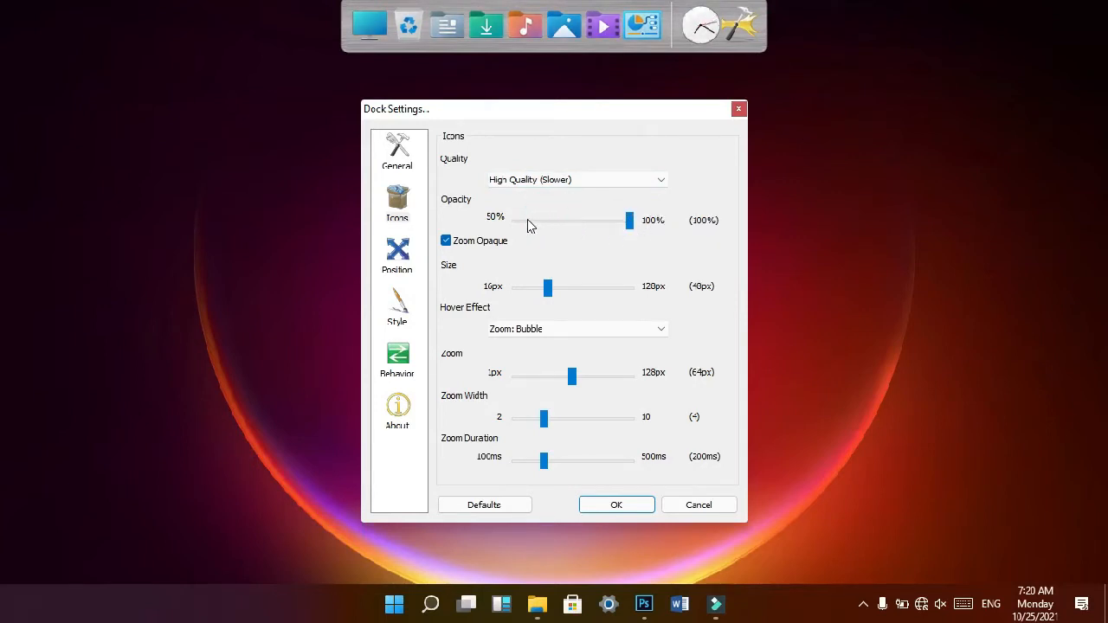
left_click_drag(531, 225, 658, 225)
Try dock icon sizes of 16 px and 60 px and bring the size back to 48 px.
left_click_drag(548, 290, 521, 299)
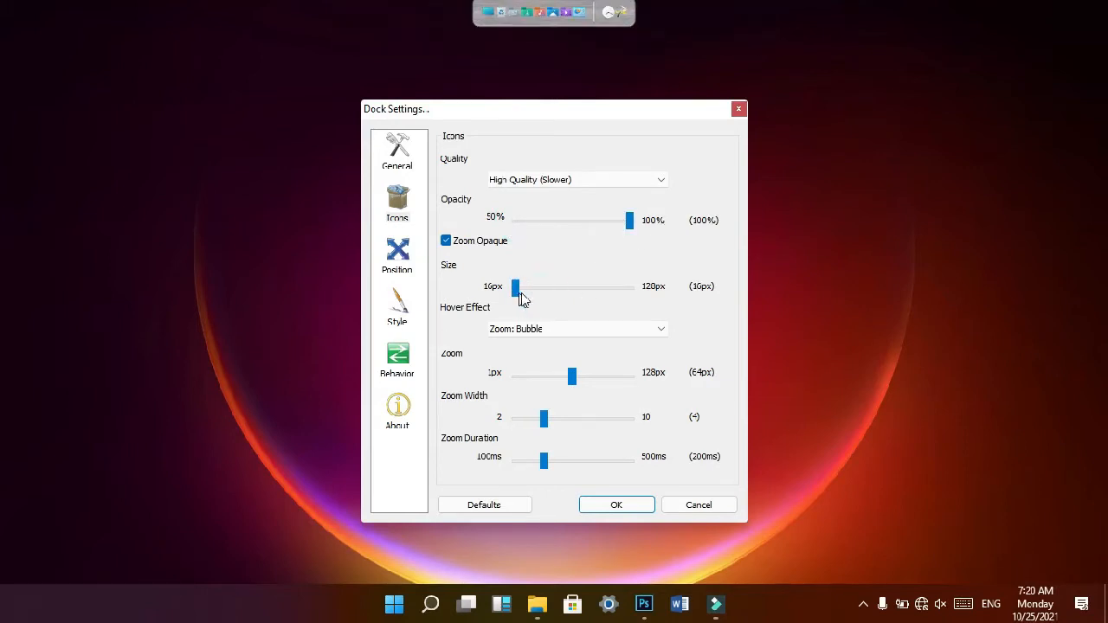
left_click(573, 297)
left_click(588, 297)
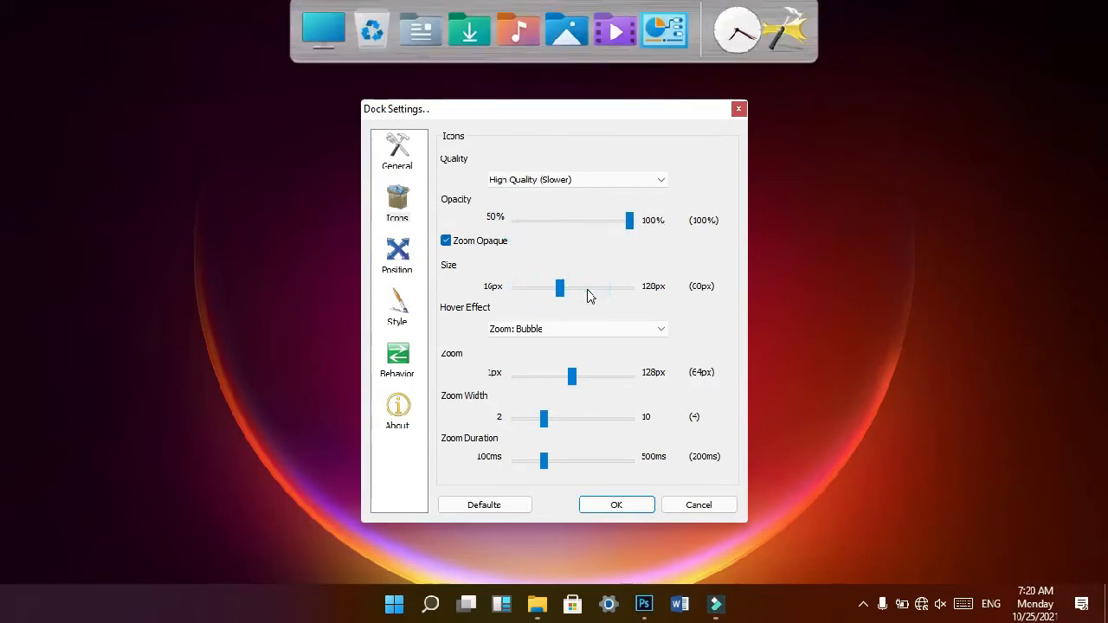
left_click_drag(561, 289, 547, 290)
Apply the Zoom: Plateau hover effect to the dock icons and set the icon size to 49 px.
left_click(537, 329)
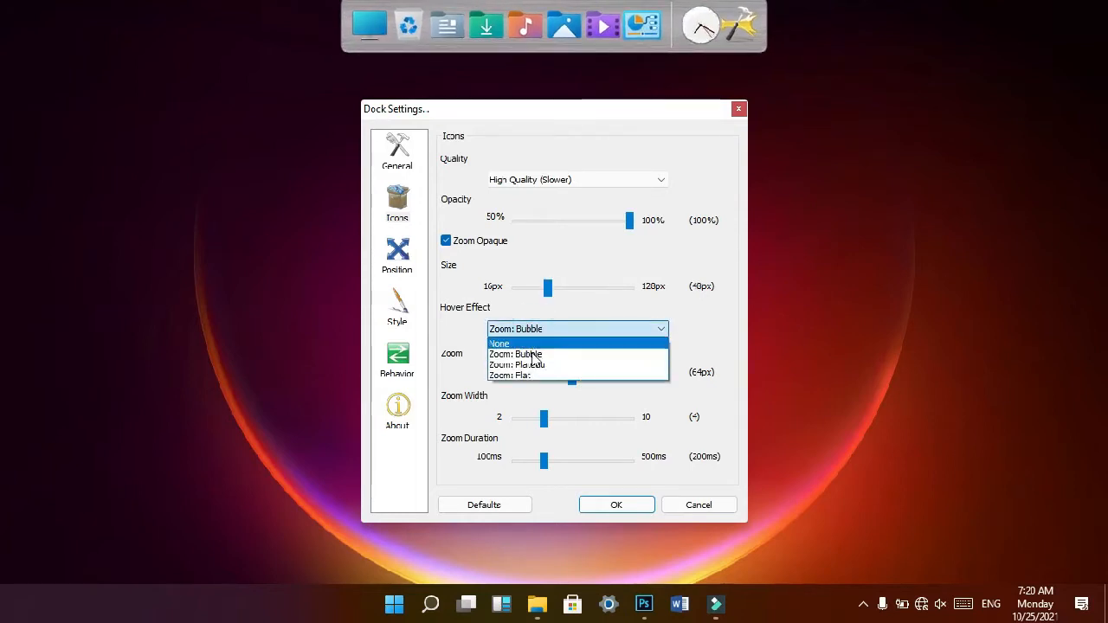
left_click(534, 368)
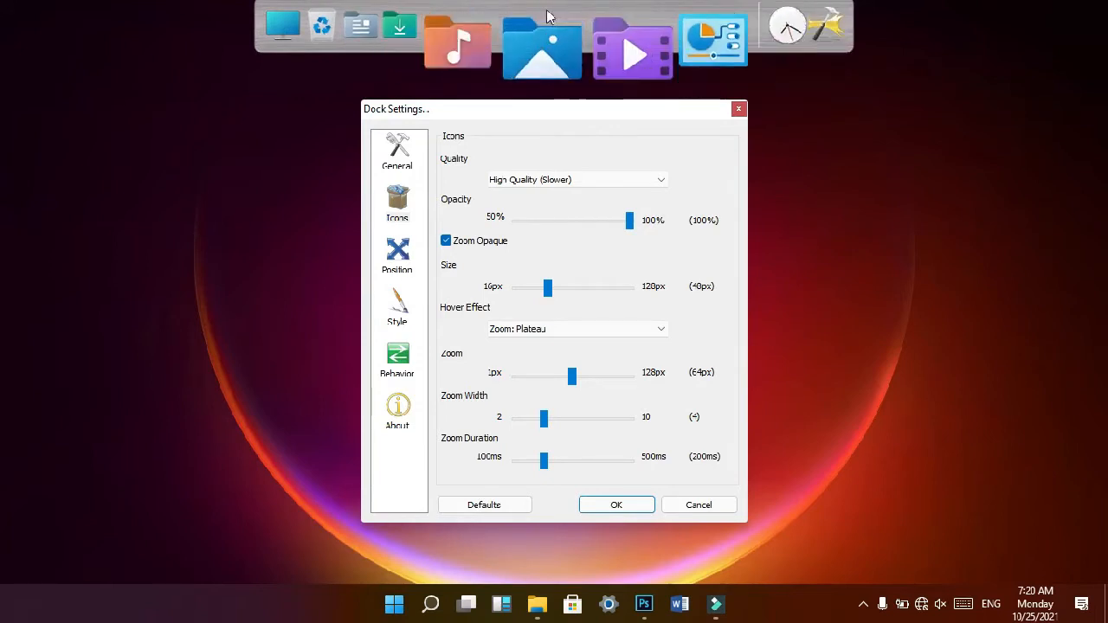
left_click_drag(551, 289, 550, 288)
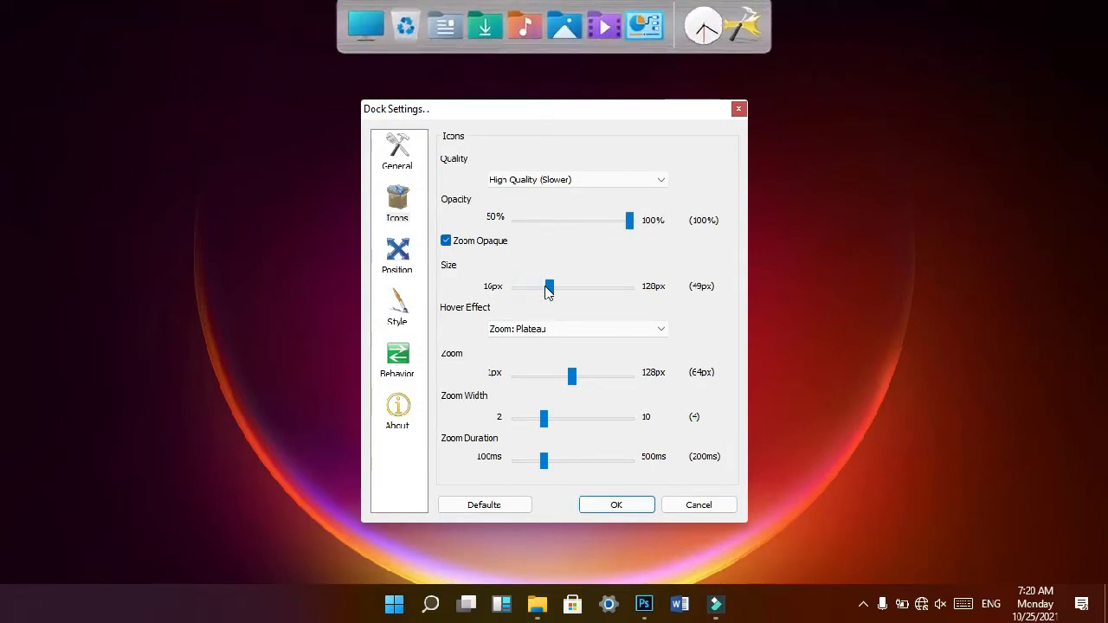
Try the Zoom: Flat hover effect on the dock icons and switch the hover effect to None.
left_click(538, 333)
left_click(526, 376)
left_click(515, 327)
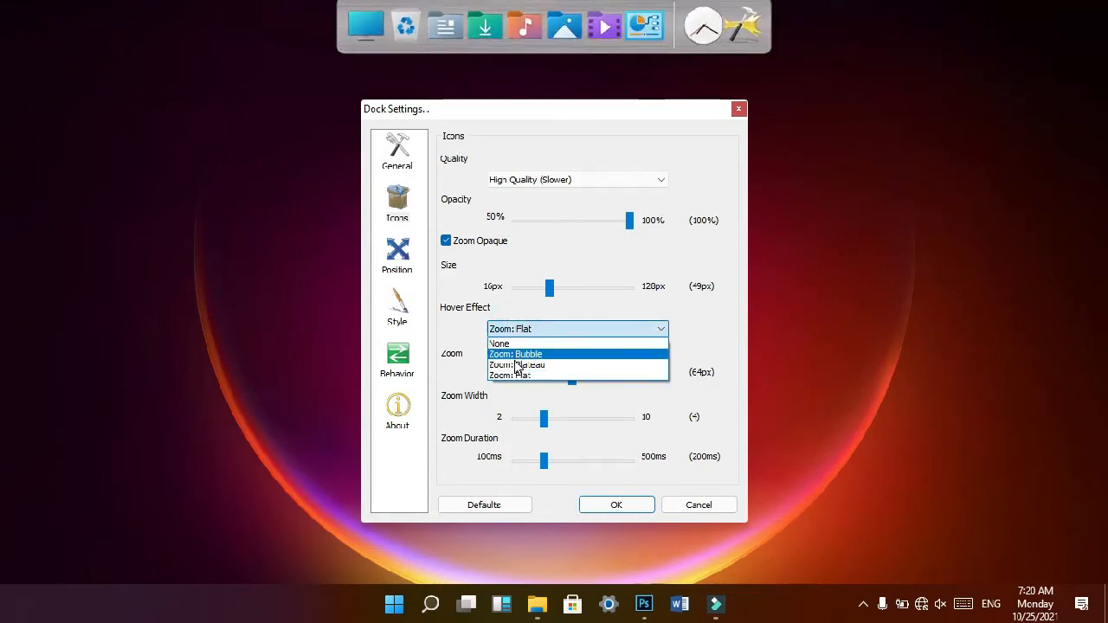
left_click(499, 344)
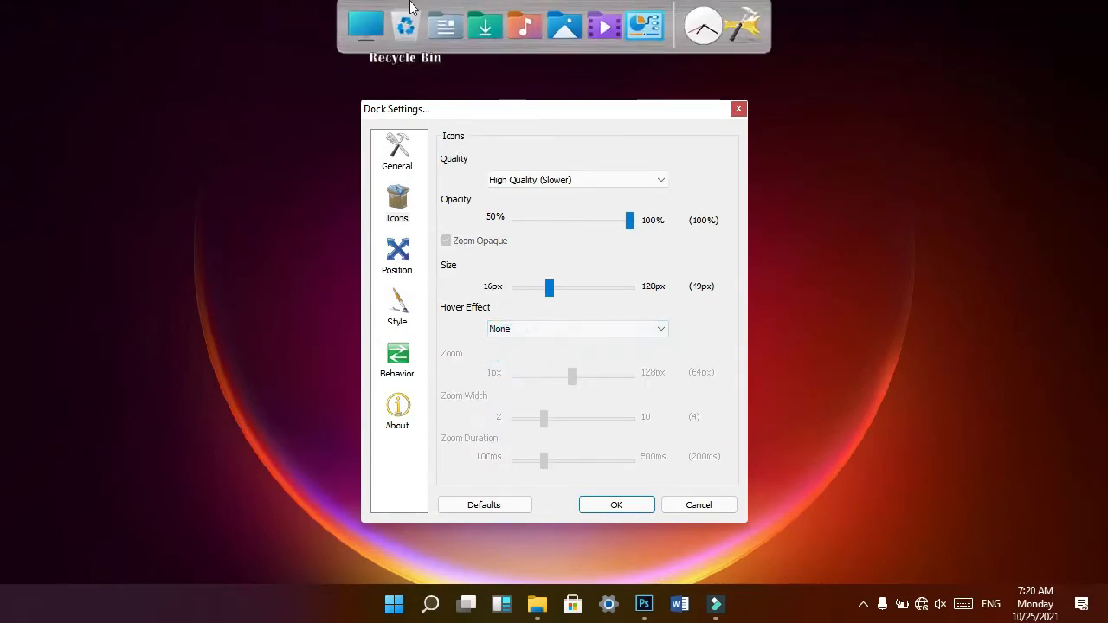
Set the hover effect to Zoom: Bubble with a 74 px zoom and a 233 ms zoom duration.
left_click(559, 327)
left_click(540, 353)
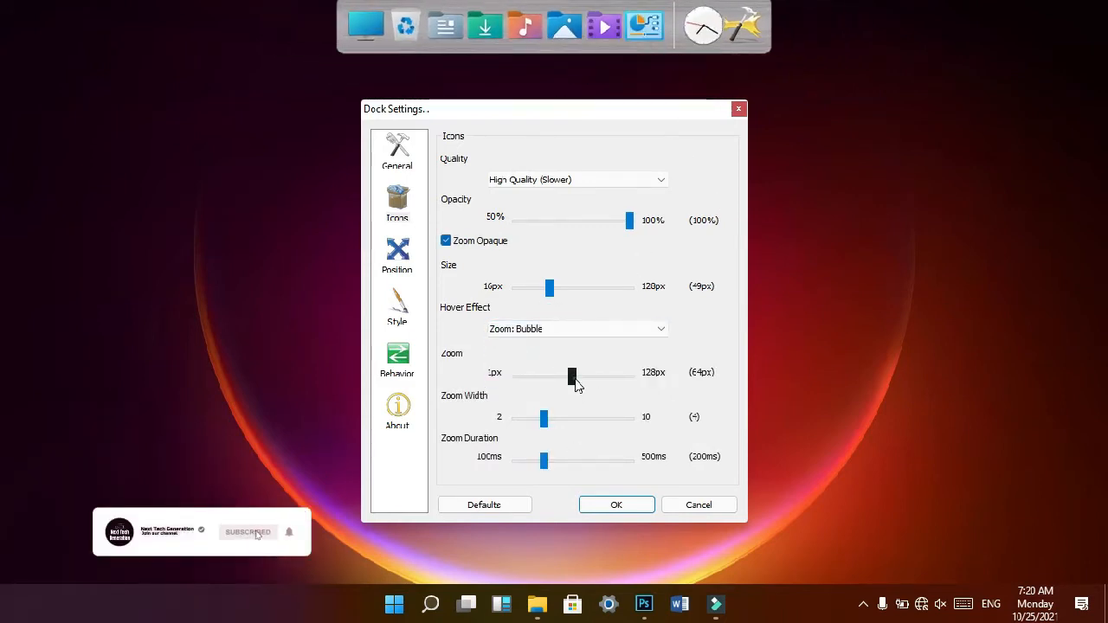
left_click_drag(576, 385, 584, 385)
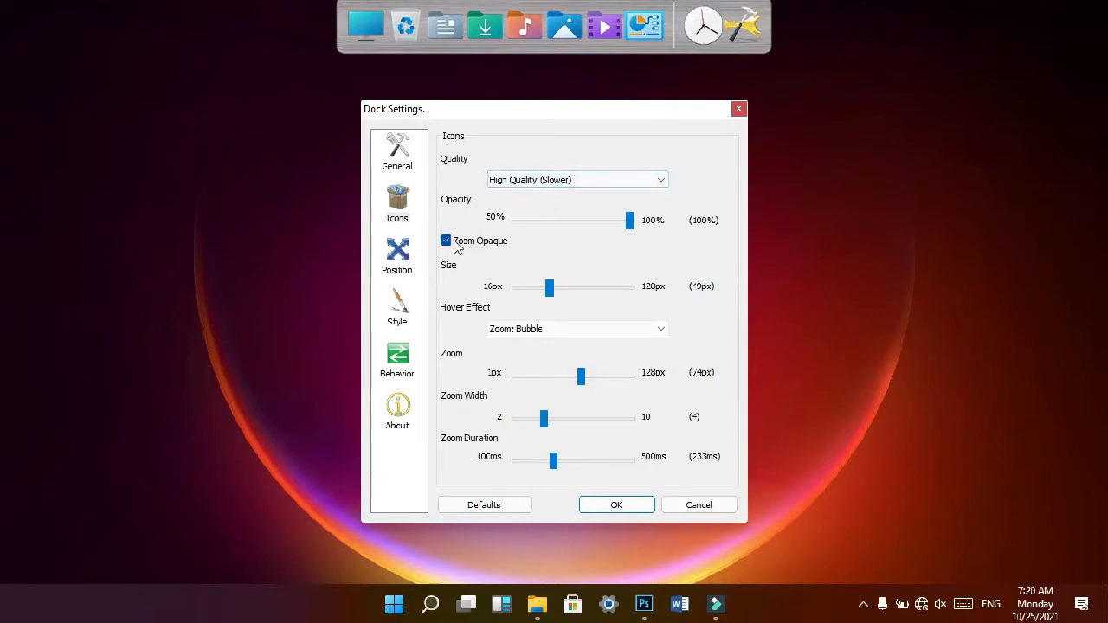
Try the Zoom: Plateau and Zoom: Flat hover effects on the dock and return to Zoom: Bubble.
left_click(514, 330)
left_click(517, 365)
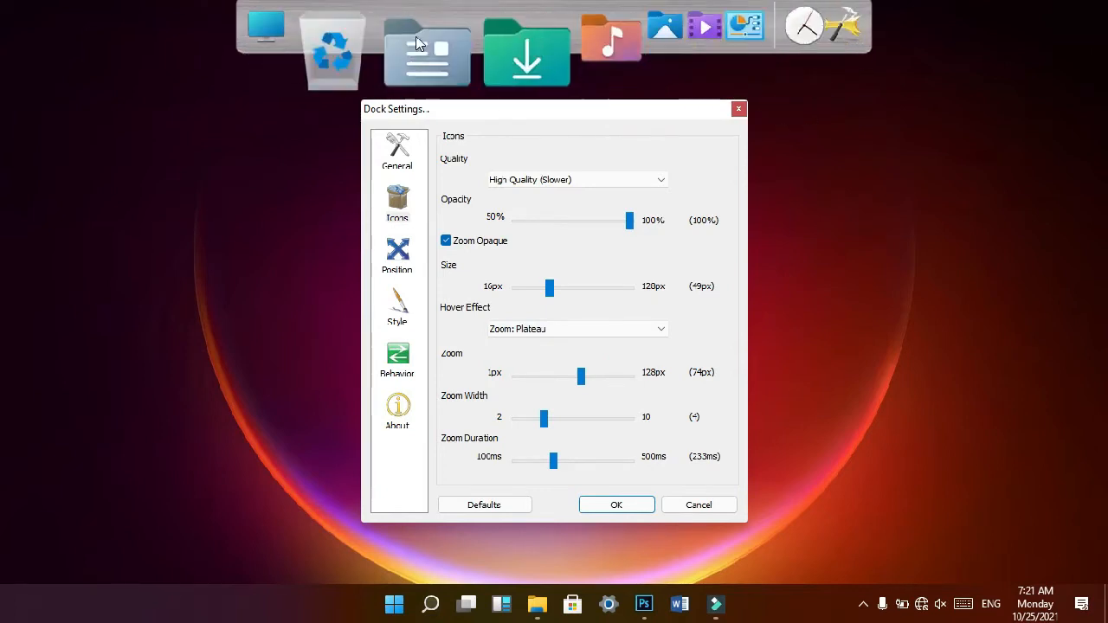
left_click(502, 329)
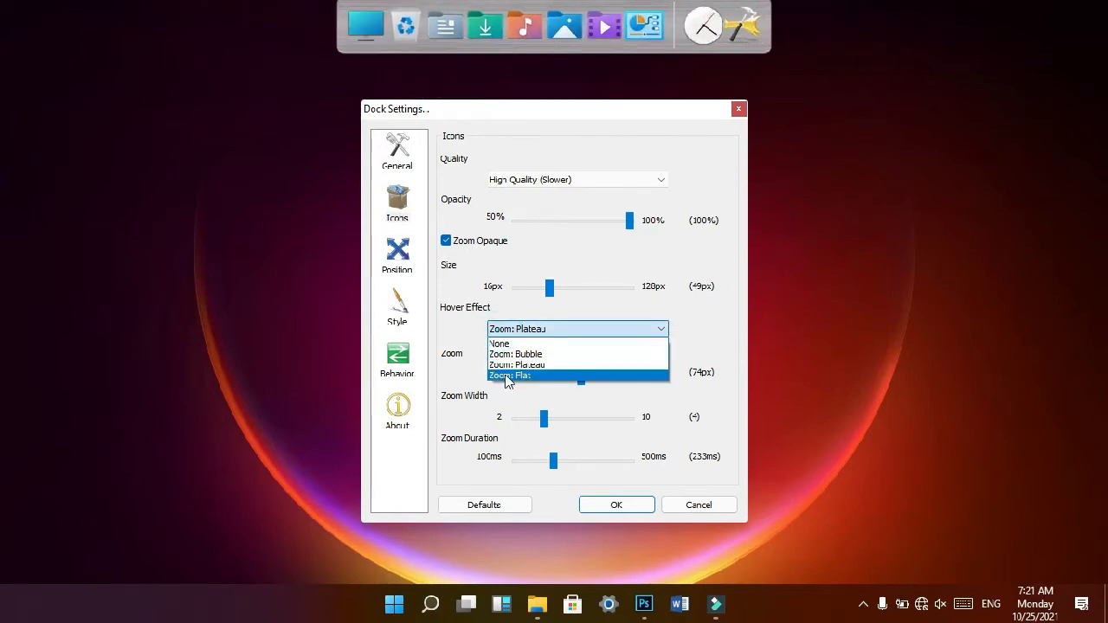
left_click(507, 378)
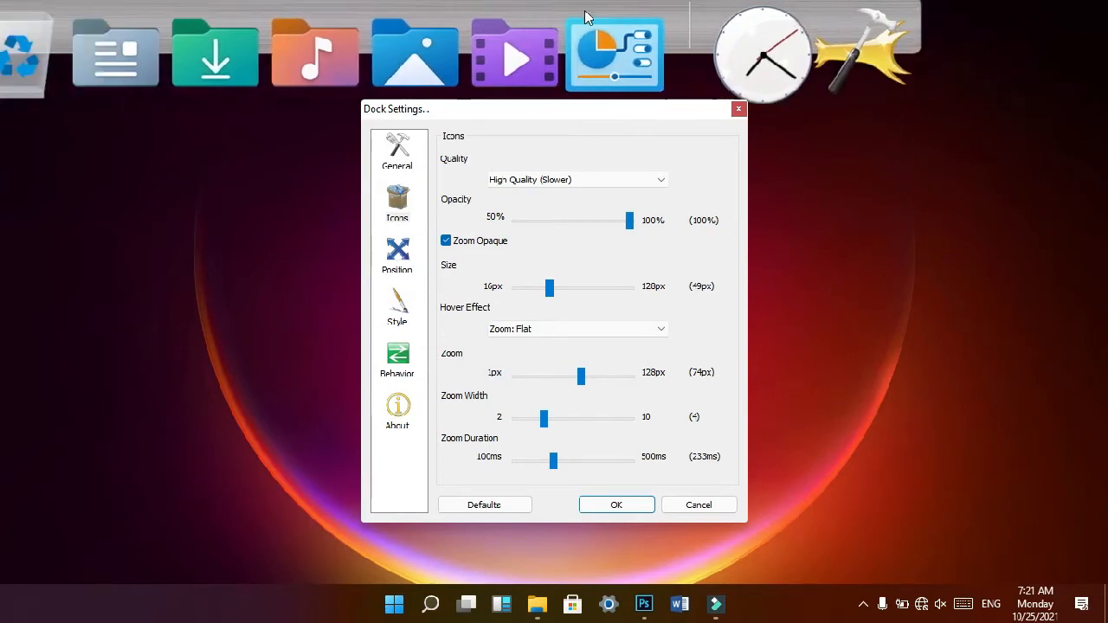
left_click(543, 328)
left_click(528, 353)
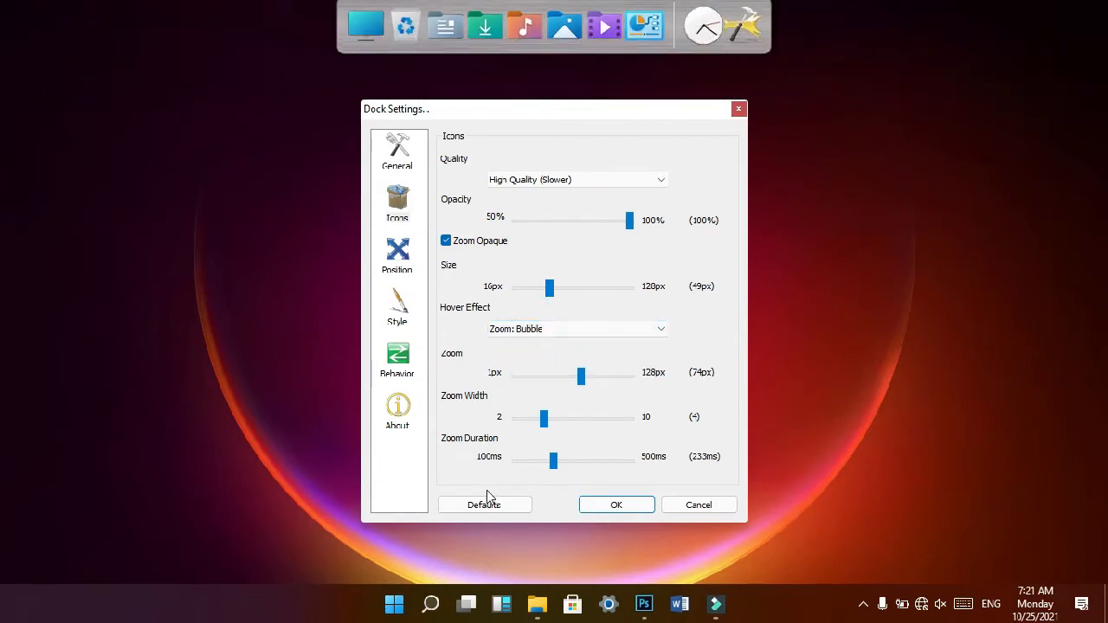
Start a reset of the dock to its default settings and cancel it.
left_click(486, 502)
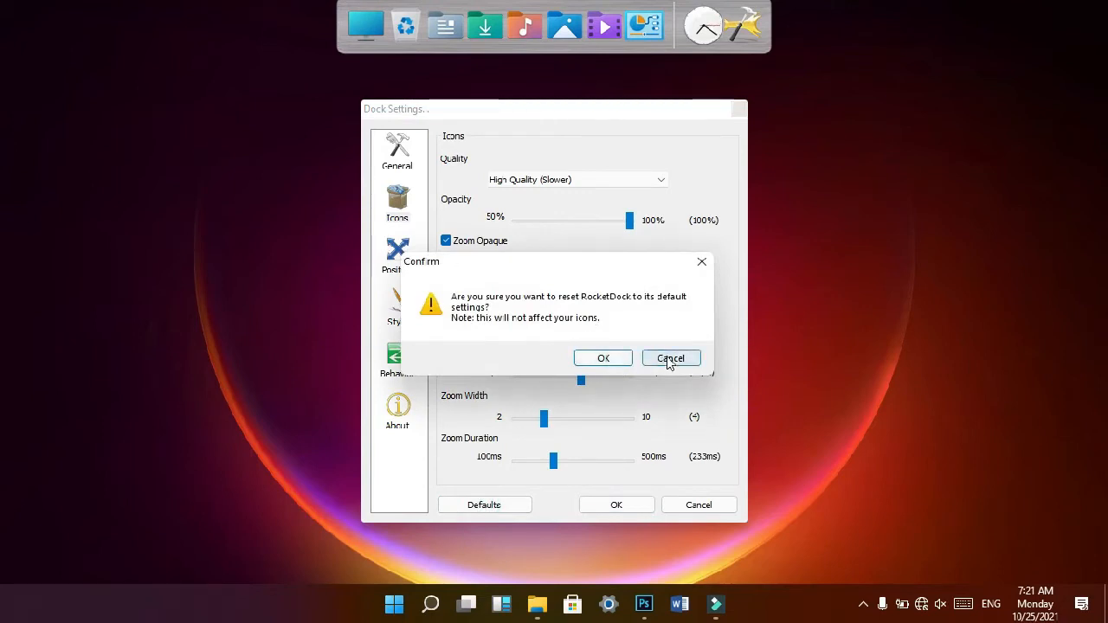
left_click(667, 357)
Try the dock at the Bottom, Left and Right screen positions and return it to Top.
left_click(414, 242)
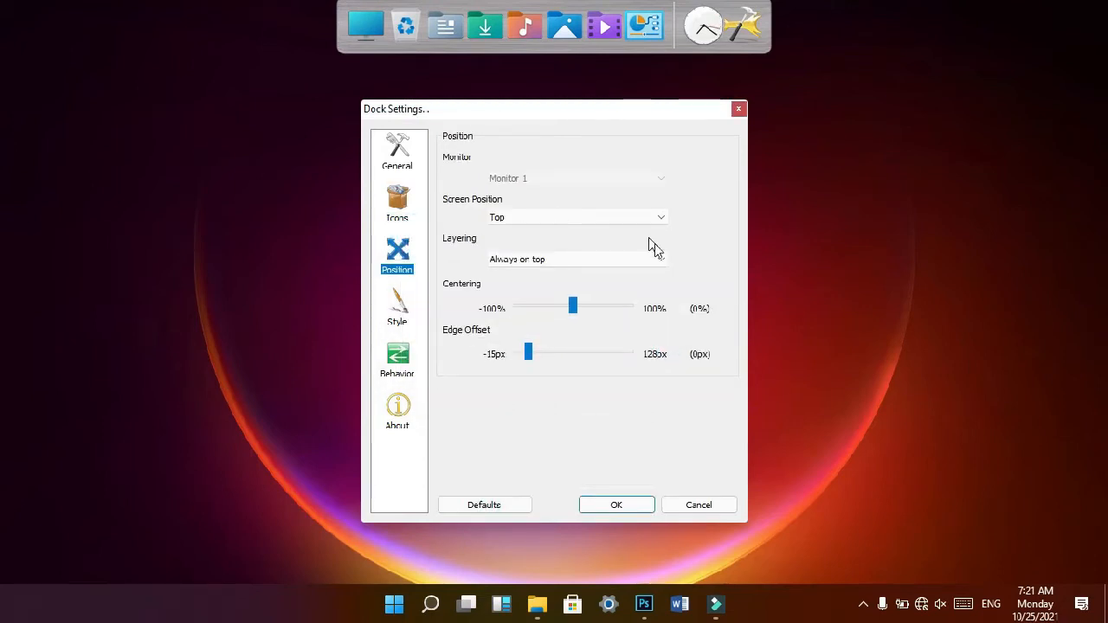
left_click(534, 218)
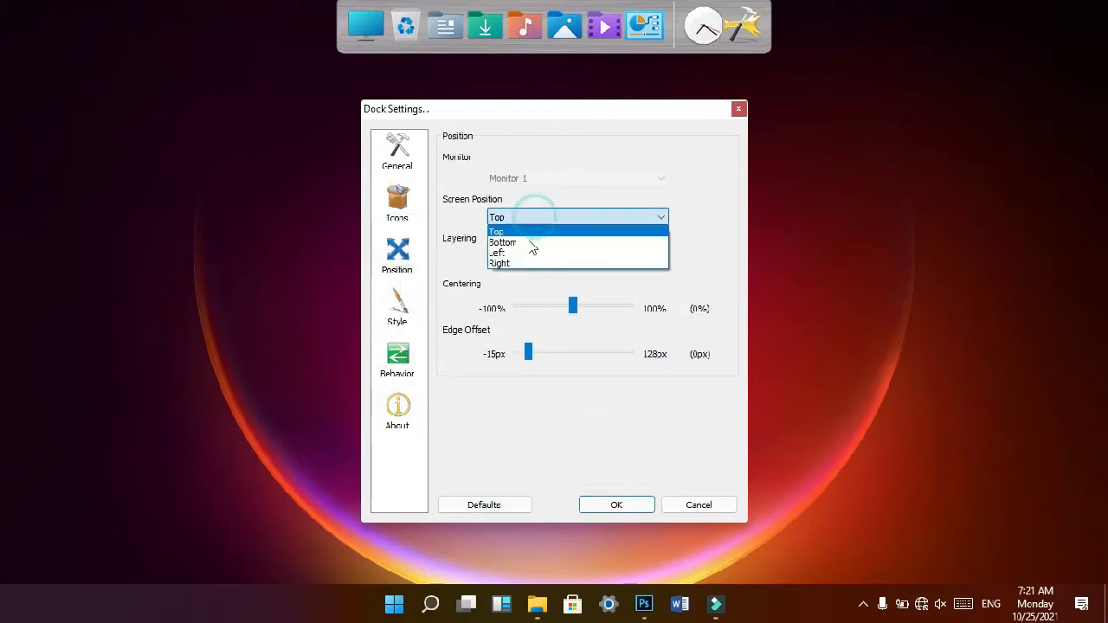
left_click(509, 237)
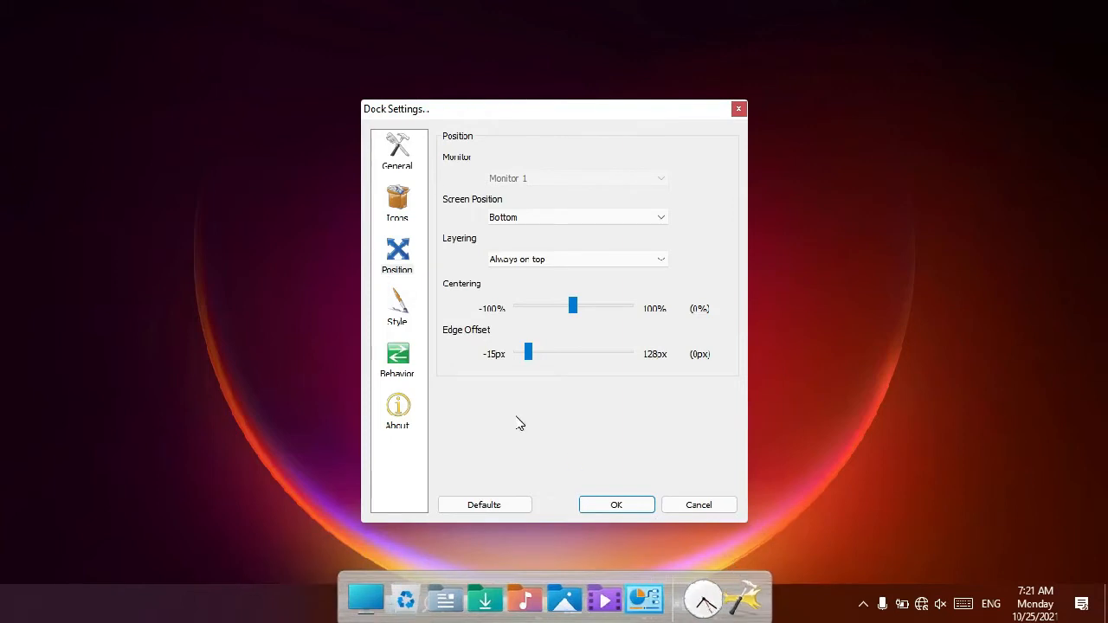
left_click(647, 219)
left_click(573, 249)
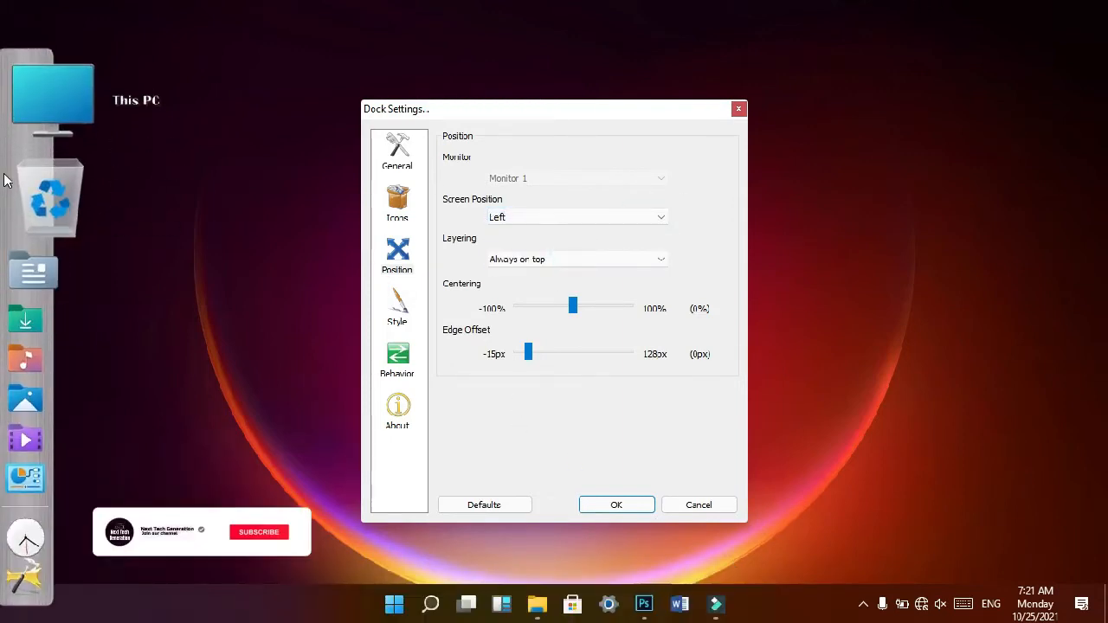
left_click(521, 220)
left_click(520, 259)
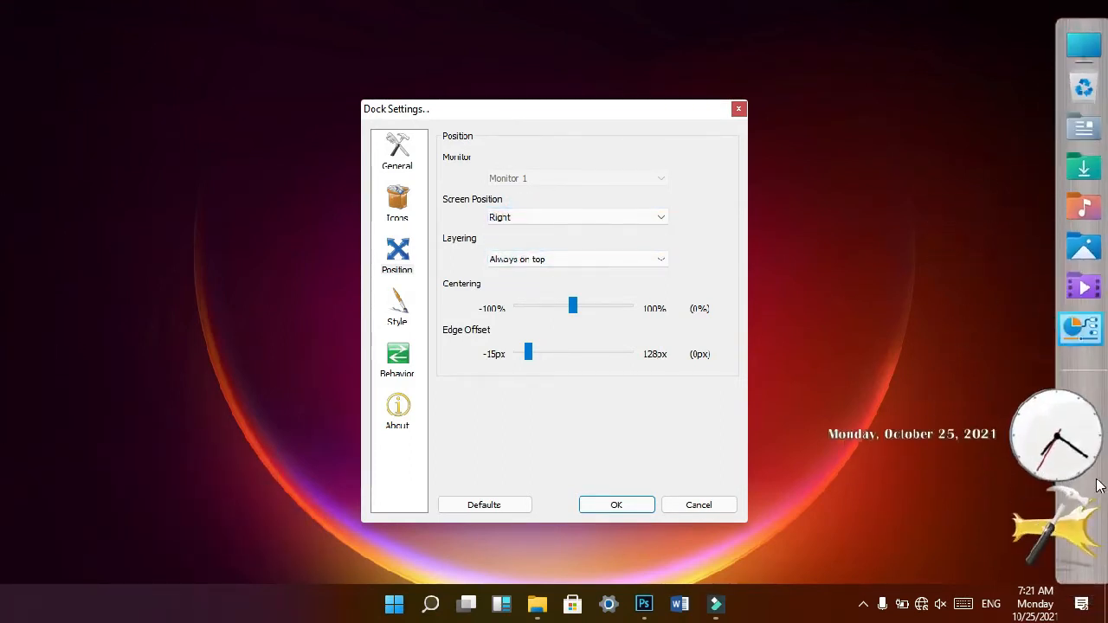
left_click(596, 218)
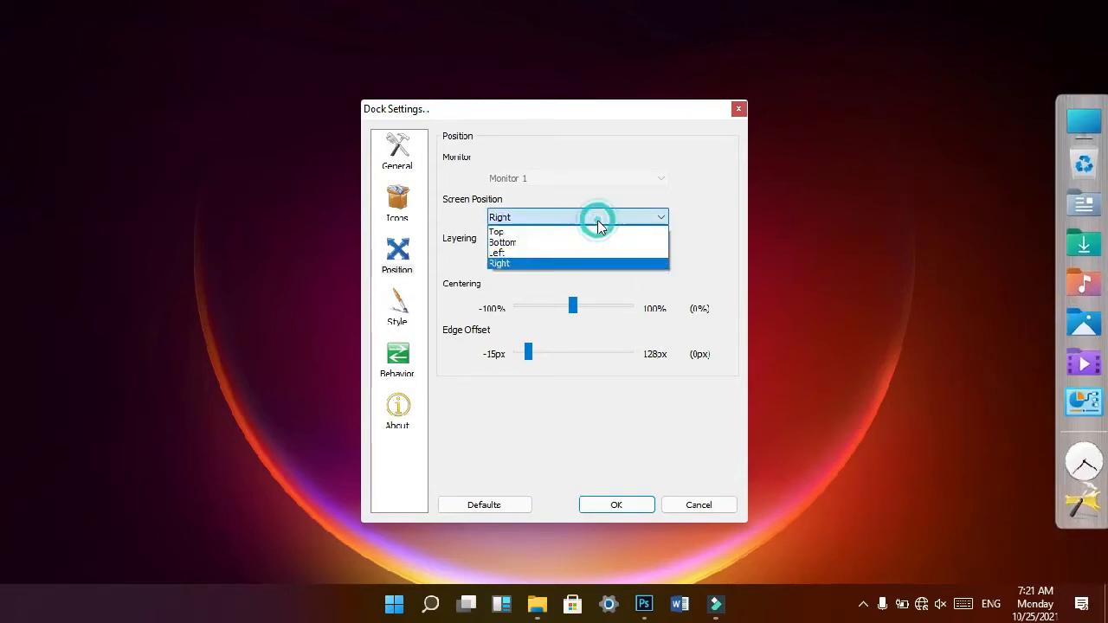
left_click(560, 233)
Try the Normal and Always on bottom layering modes for the dock and return to Always on top.
left_click(538, 259)
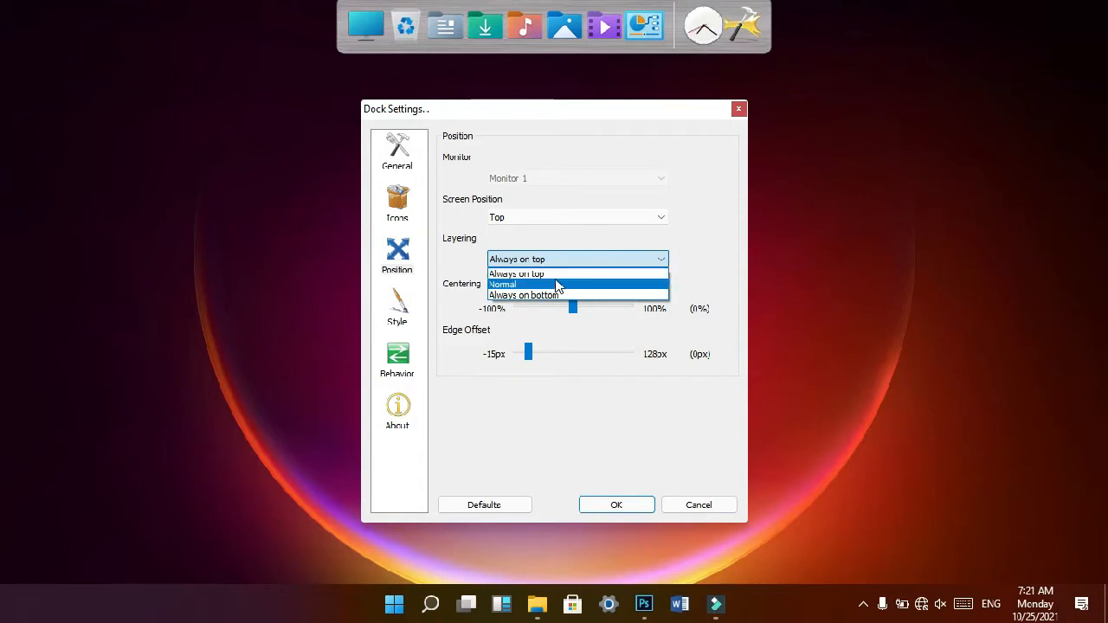
left_click(555, 283)
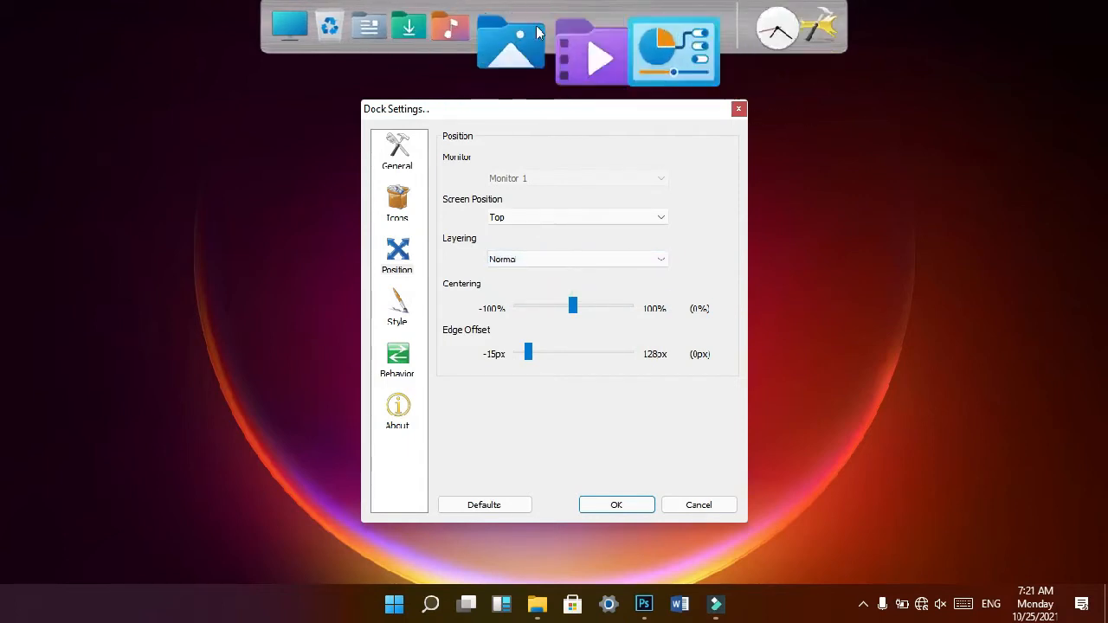
left_click(543, 262)
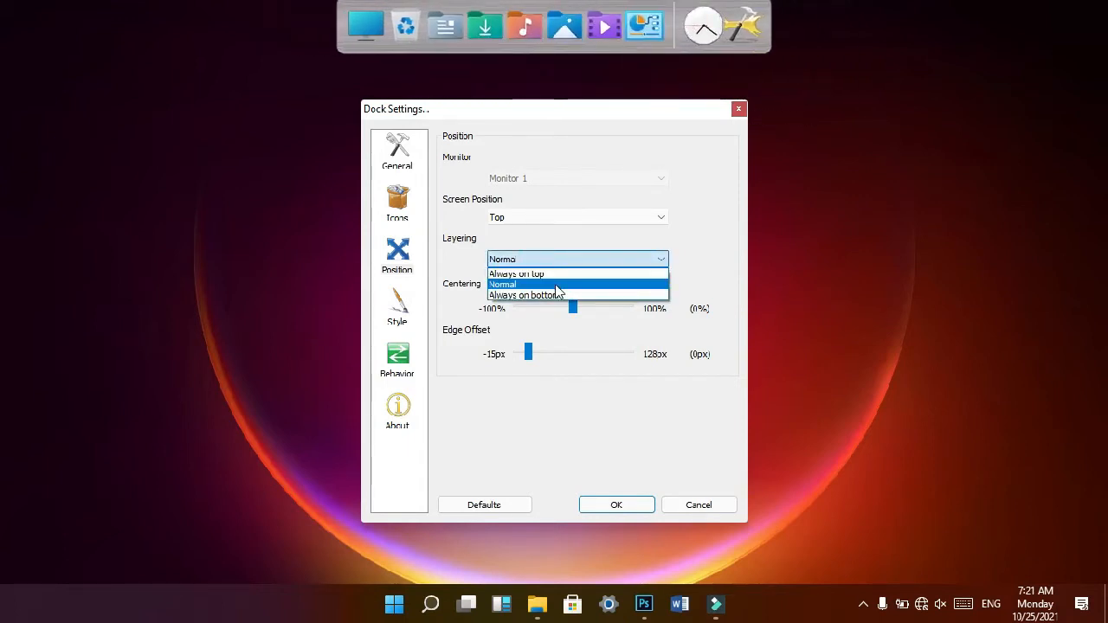
left_click(557, 295)
left_click(562, 262)
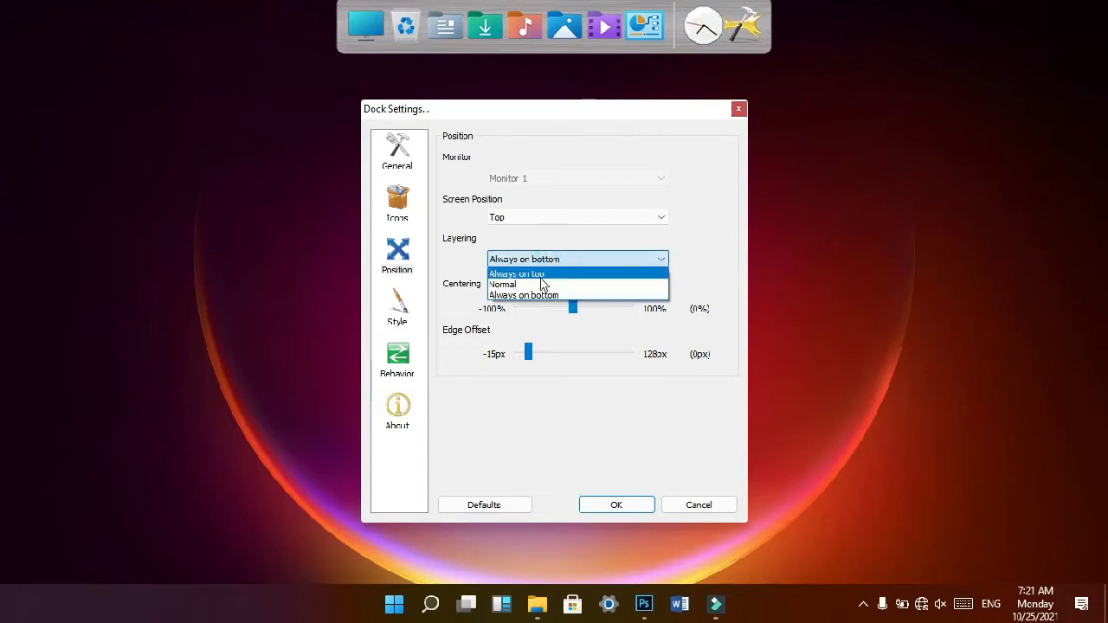
left_click(540, 274)
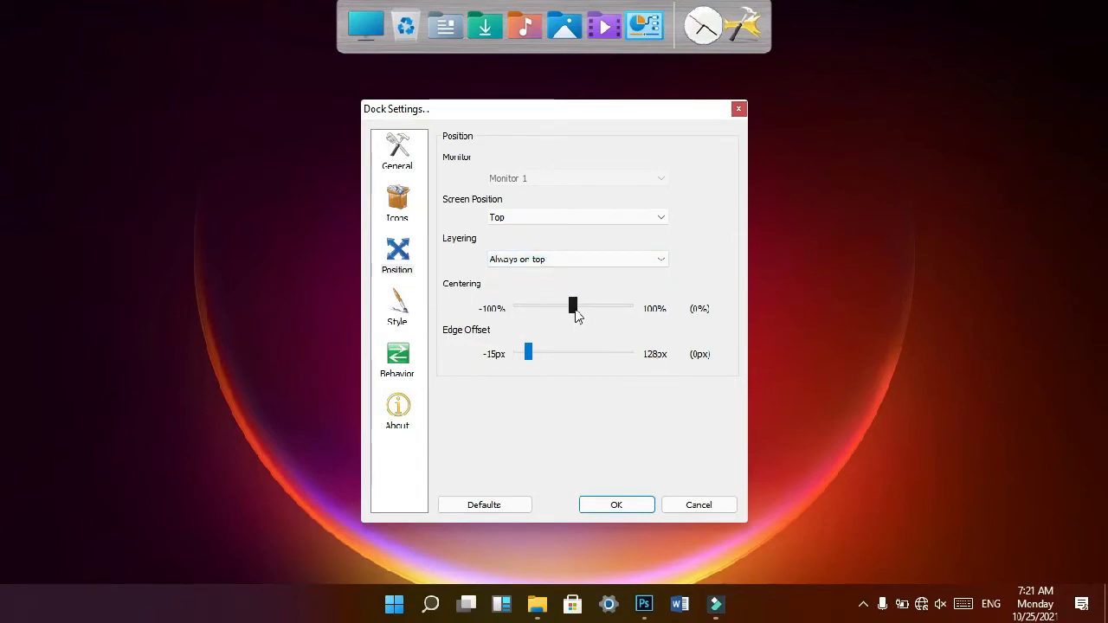
Keep the dock's centering at 0% and set its edge offset to 3 px.
mouse_move(575, 310)
left_mouse_down()
mouse_move(527, 311)
mouse_move(578, 315)
left_mouse_up()
left_click(534, 352)
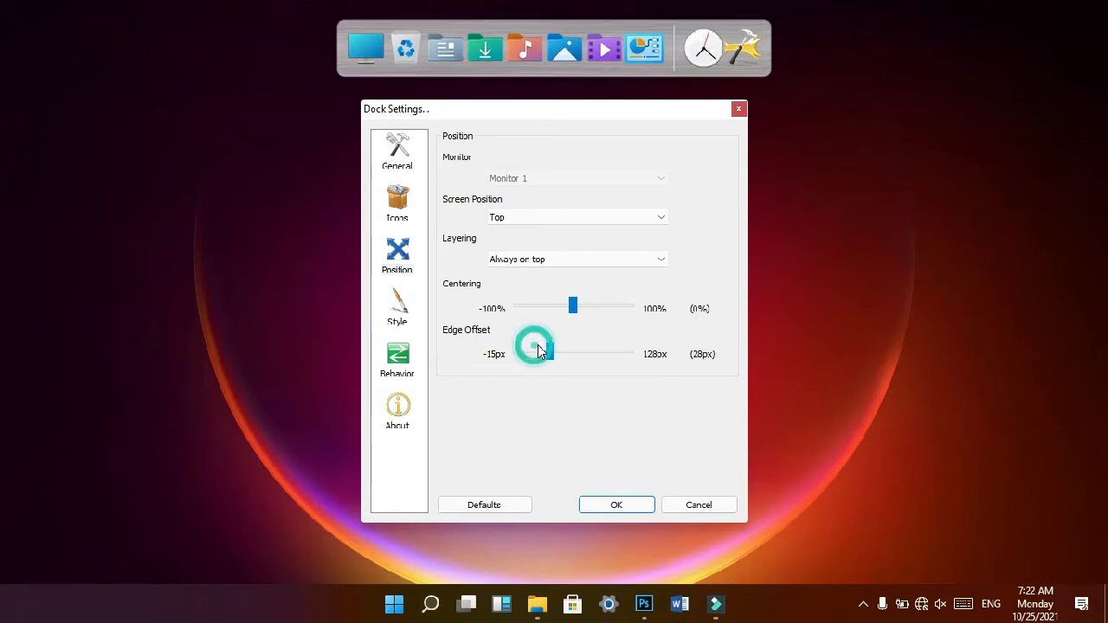
mouse_move(549, 351)
left_mouse_down()
mouse_move(531, 354)
mouse_move(631, 352)
mouse_move(531, 361)
left_mouse_up()
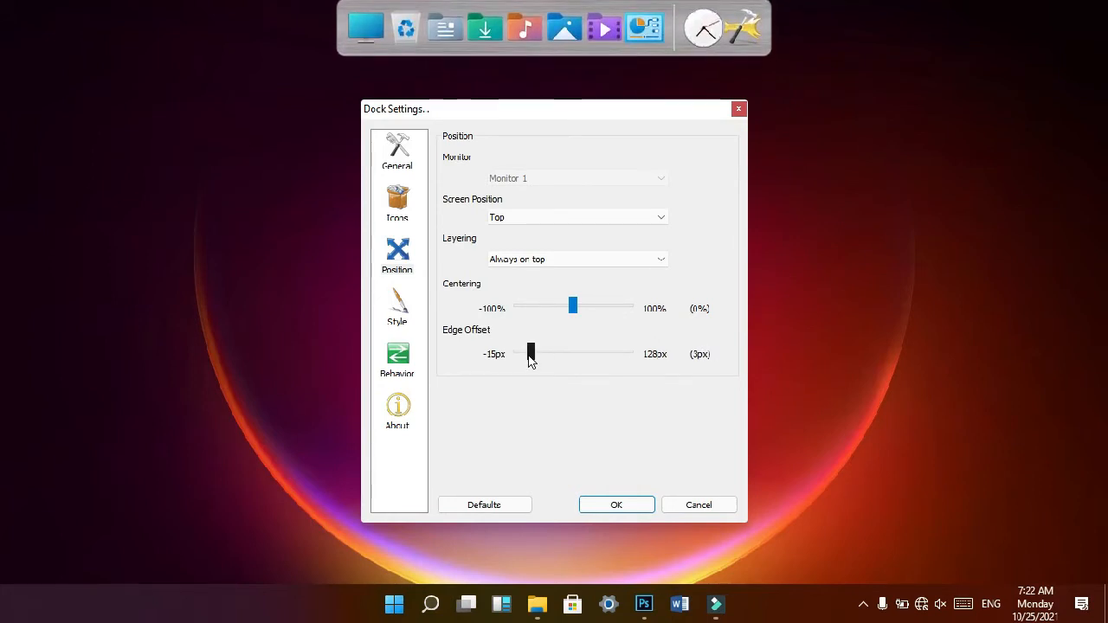
Open the dock's style settings and try the AstroGlass and Aero Milk themes.
left_click(403, 304)
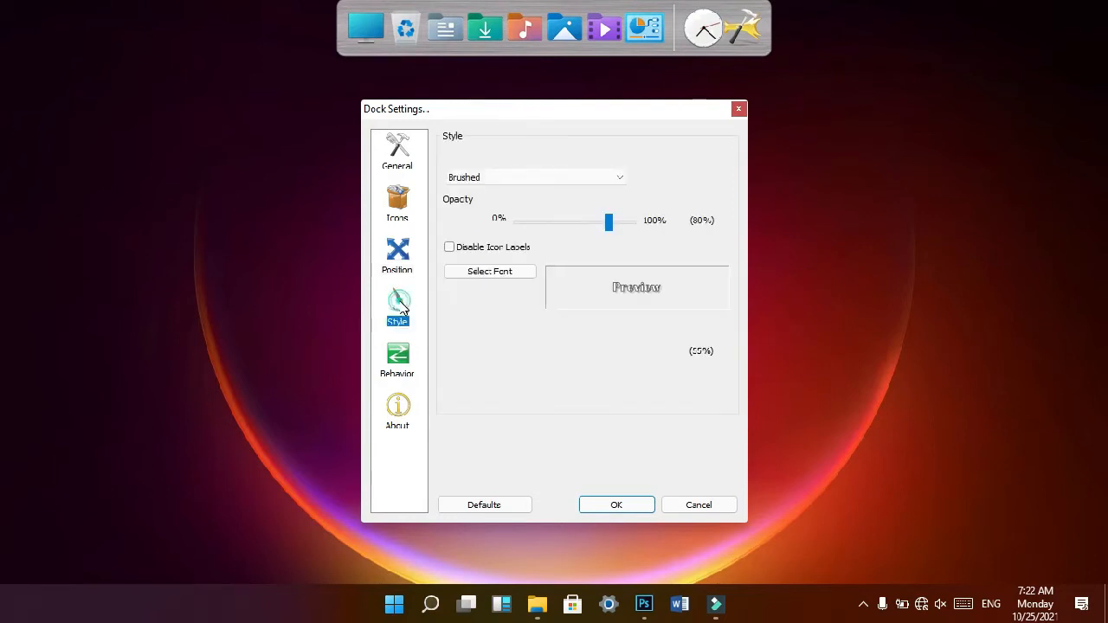
left_click(559, 177)
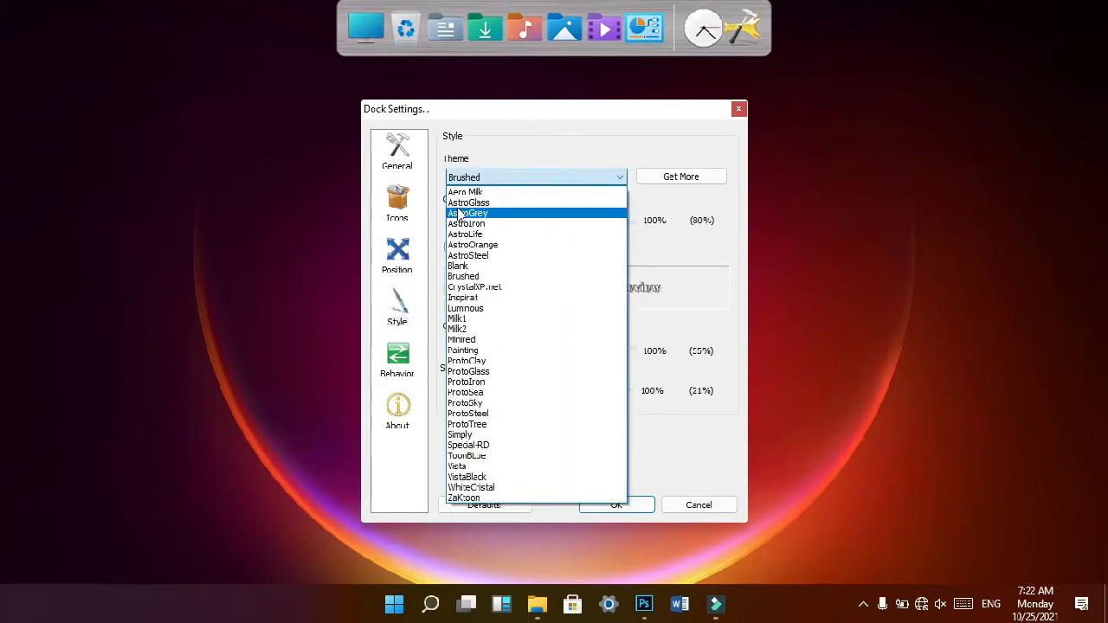
left_click(483, 206)
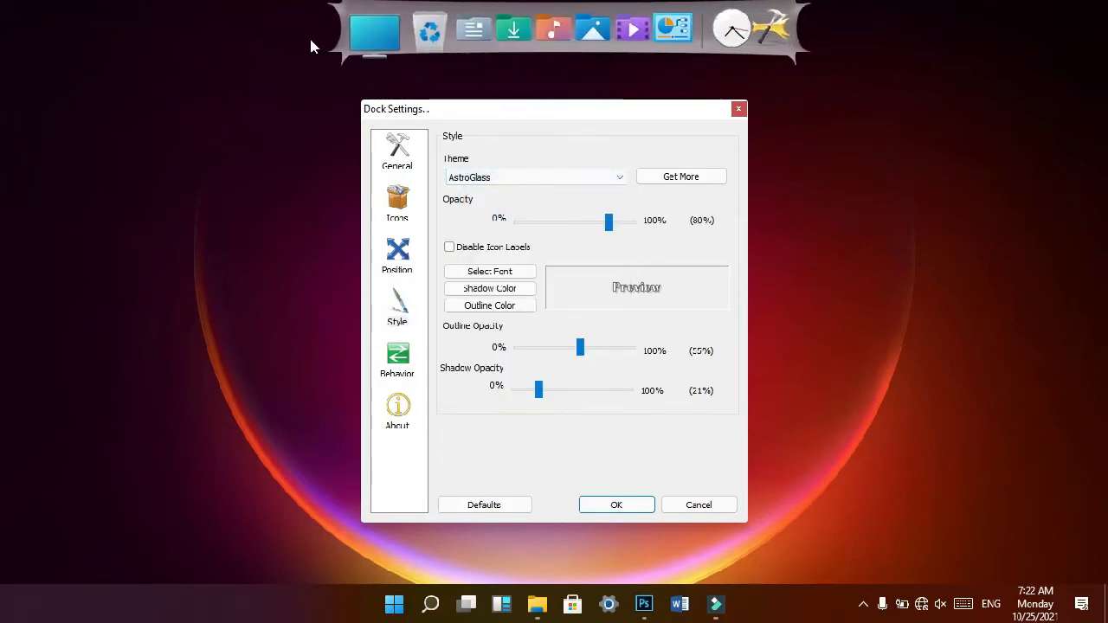
left_click(487, 180)
left_click(485, 197)
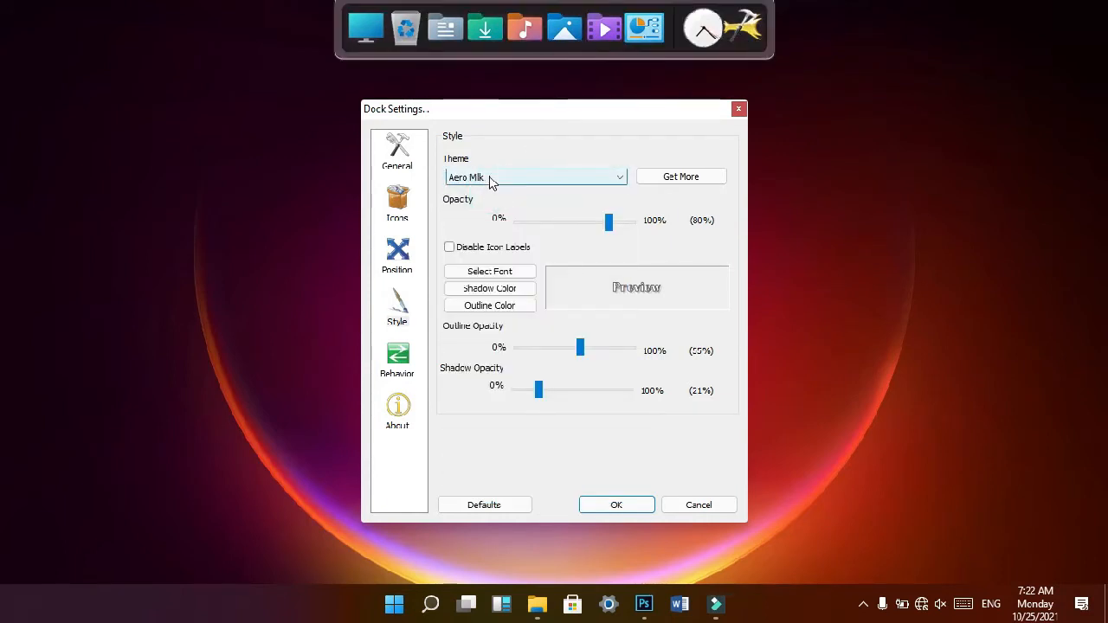
Try the ToonBLue, ZaKtoon and Inspirat themes on the dock.
left_click(559, 179)
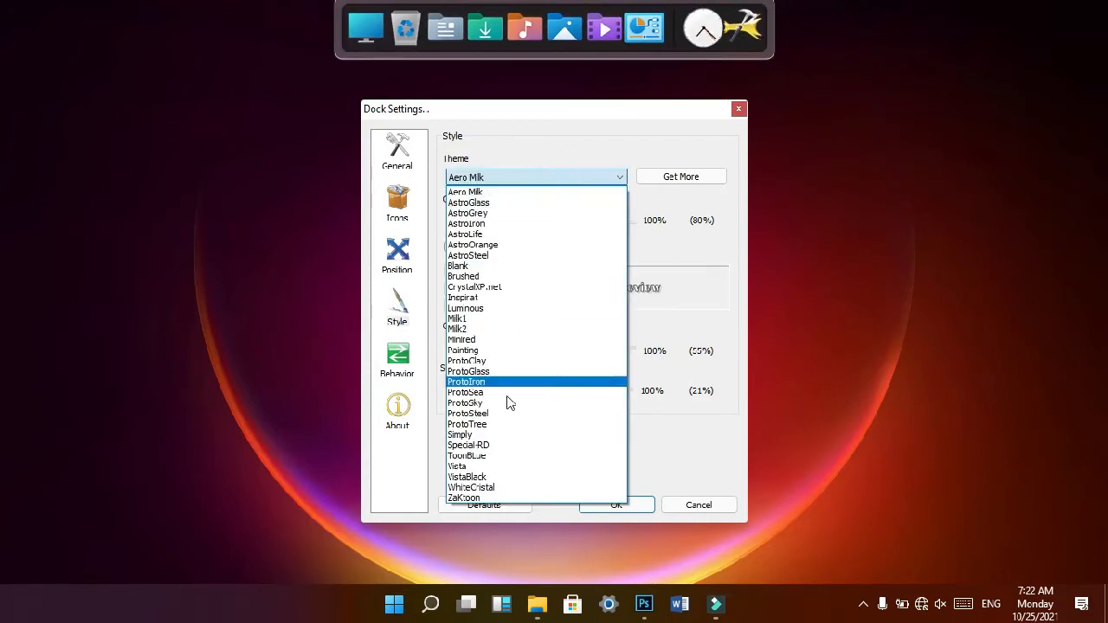
left_click(480, 456)
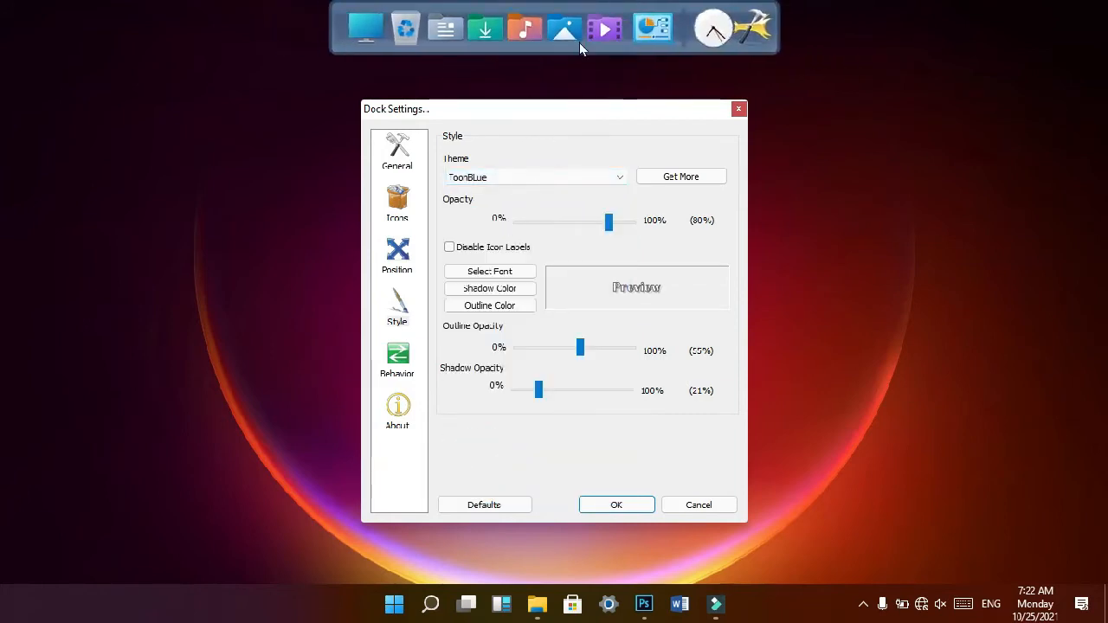
left_click(555, 178)
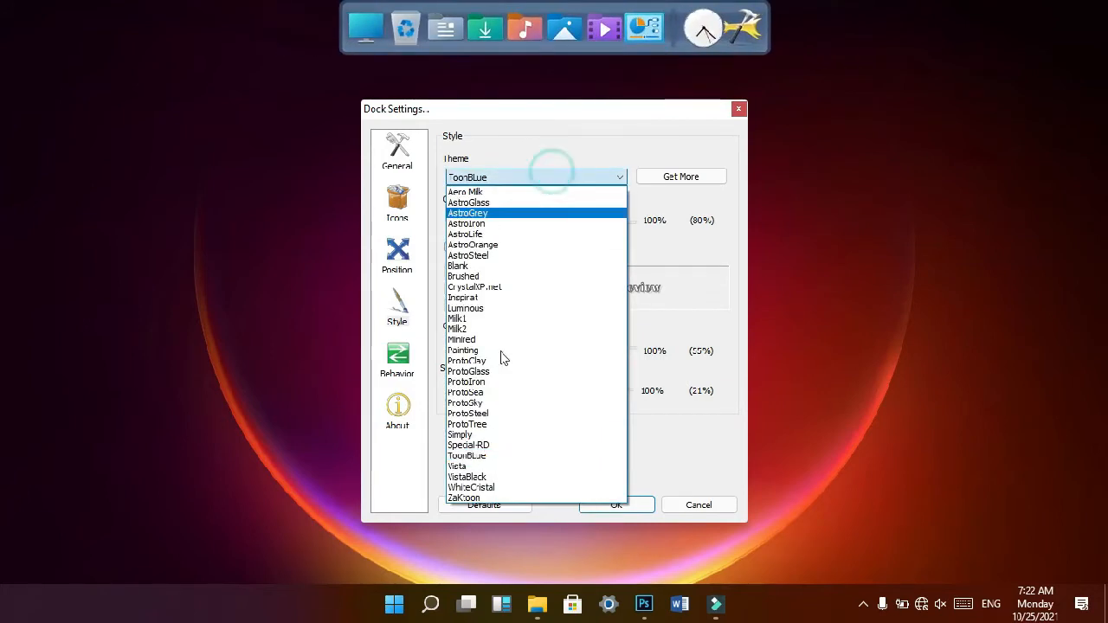
left_click(485, 498)
left_click(528, 178)
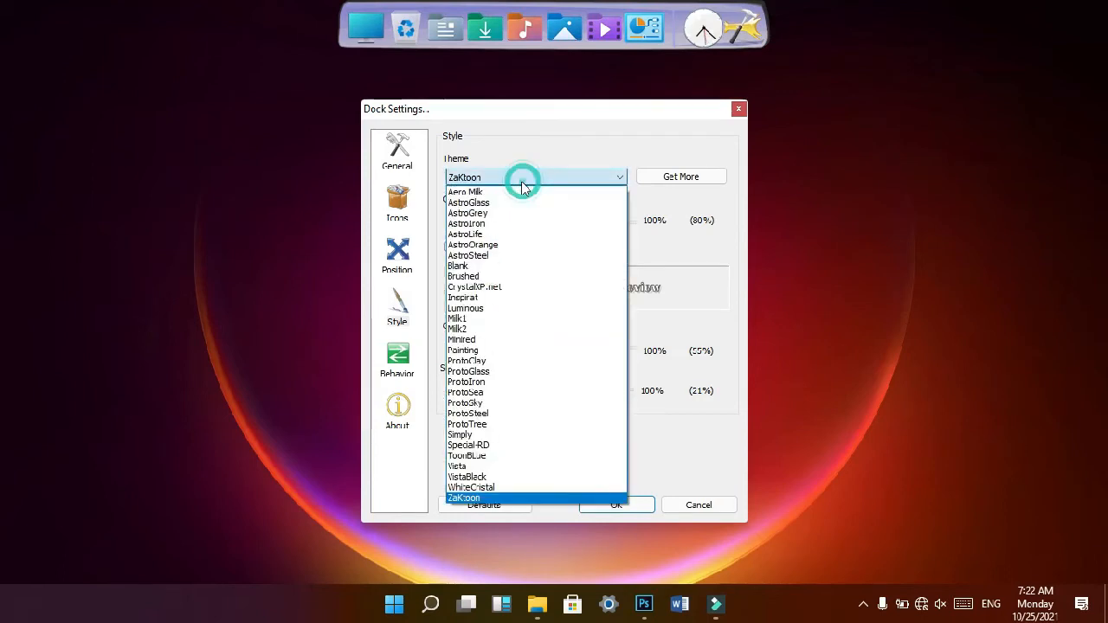
left_click(488, 294)
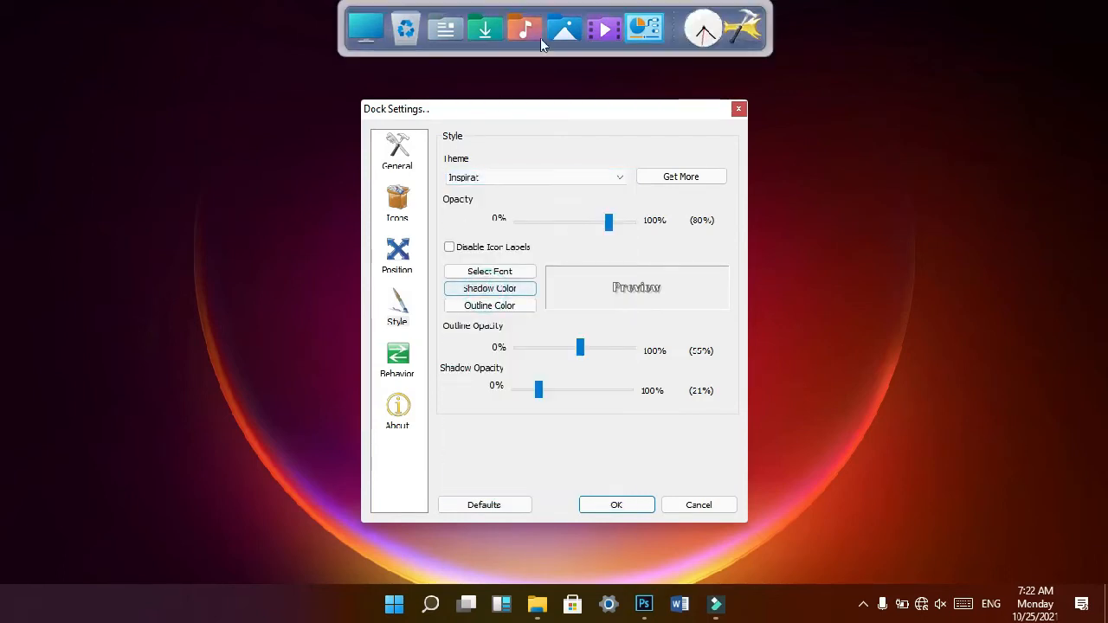
Compare the Aero Milk, ZaKtoon, ProtoGlass and CrystalXP.net themes on the dock.
left_click(540, 174)
left_click(518, 187)
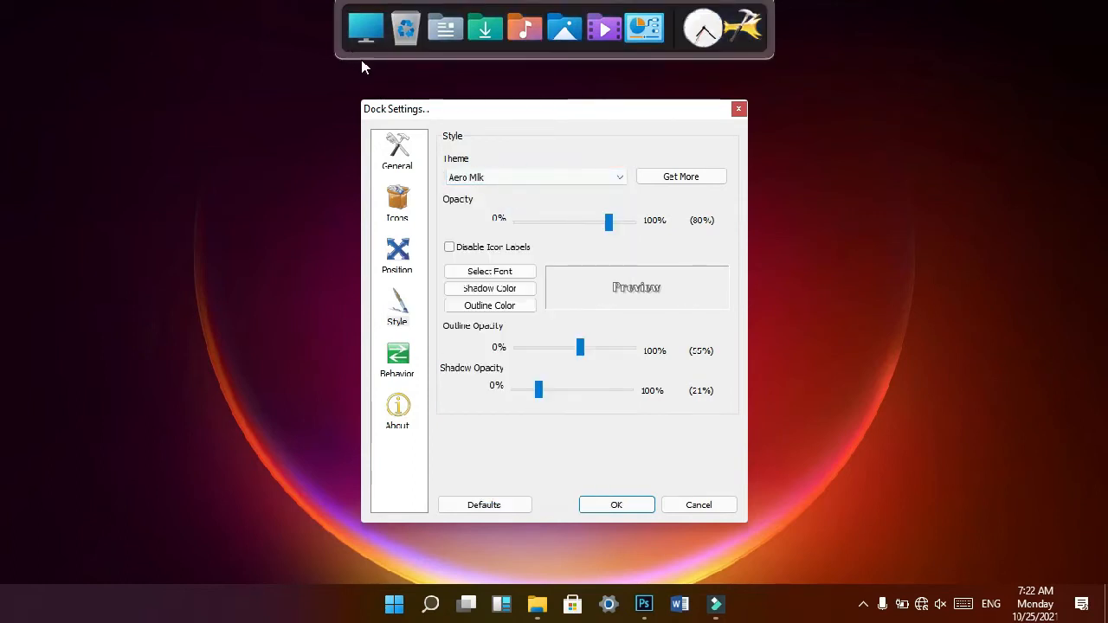
left_click(508, 185)
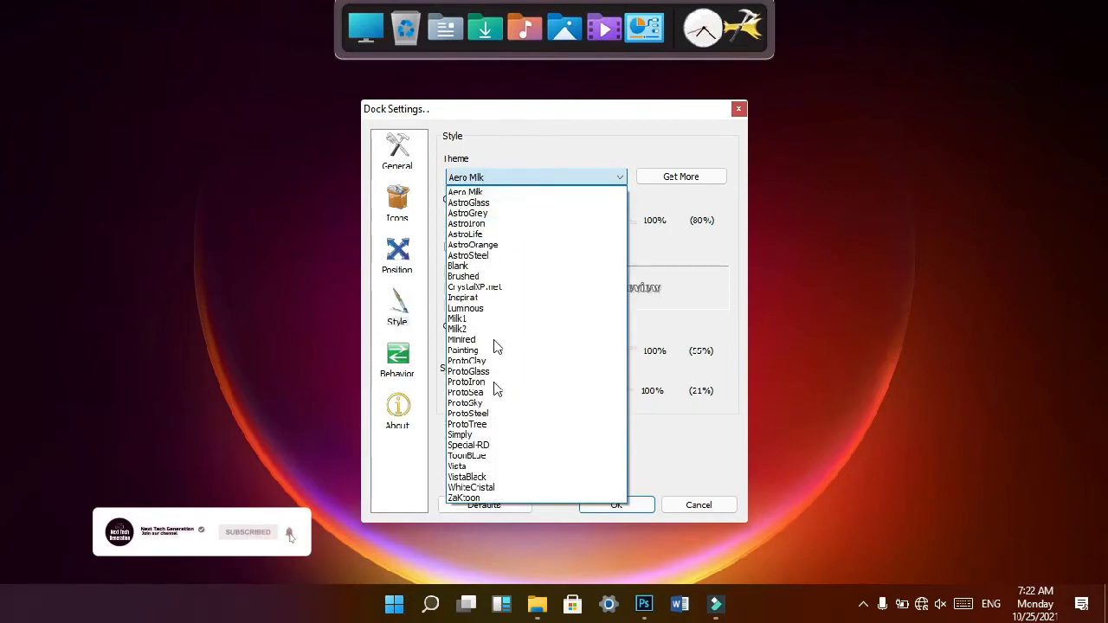
left_click(494, 498)
left_click(569, 180)
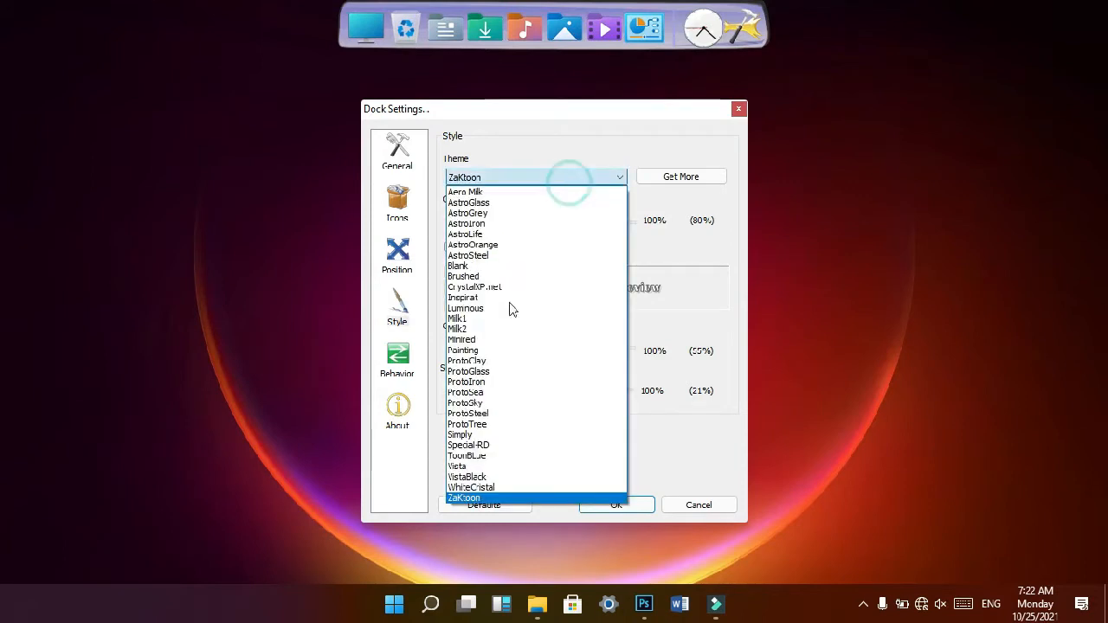
left_click(501, 378)
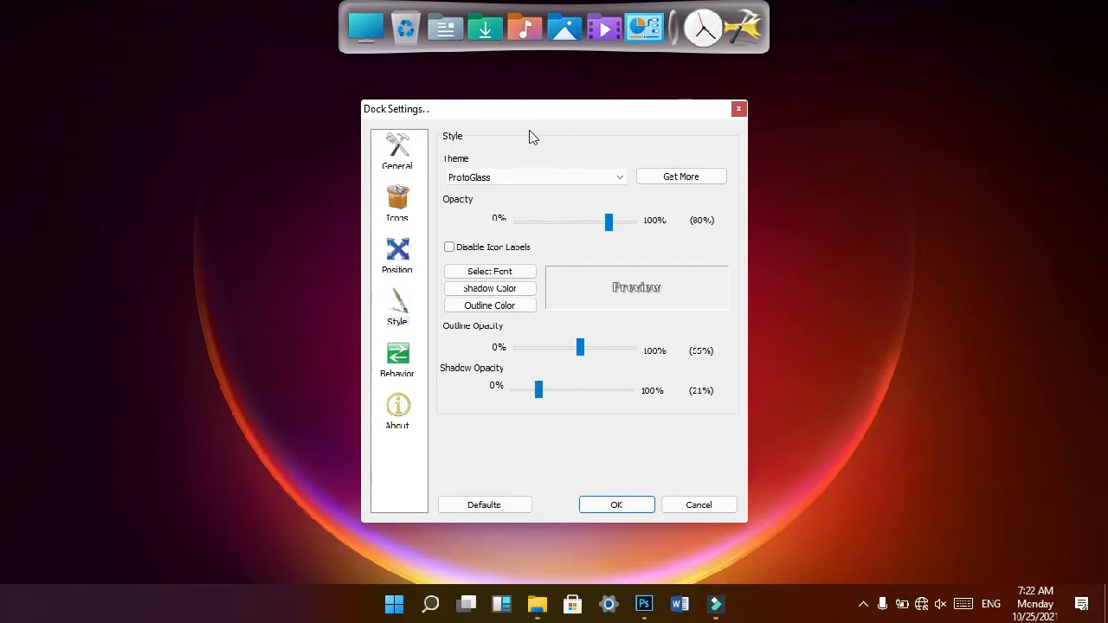
left_click(468, 183)
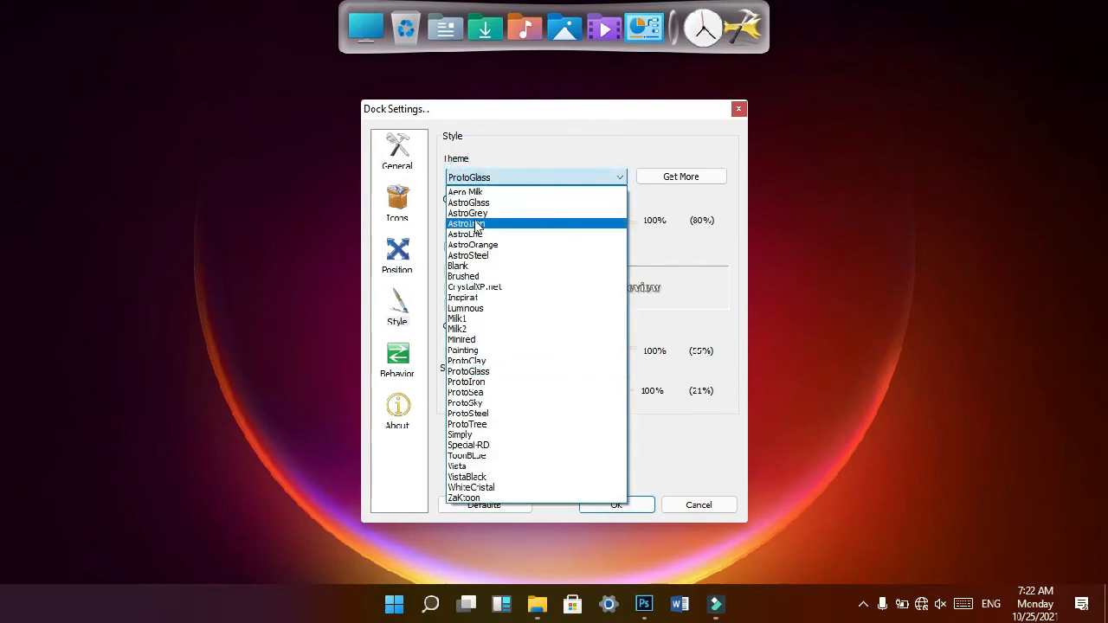
left_click(475, 288)
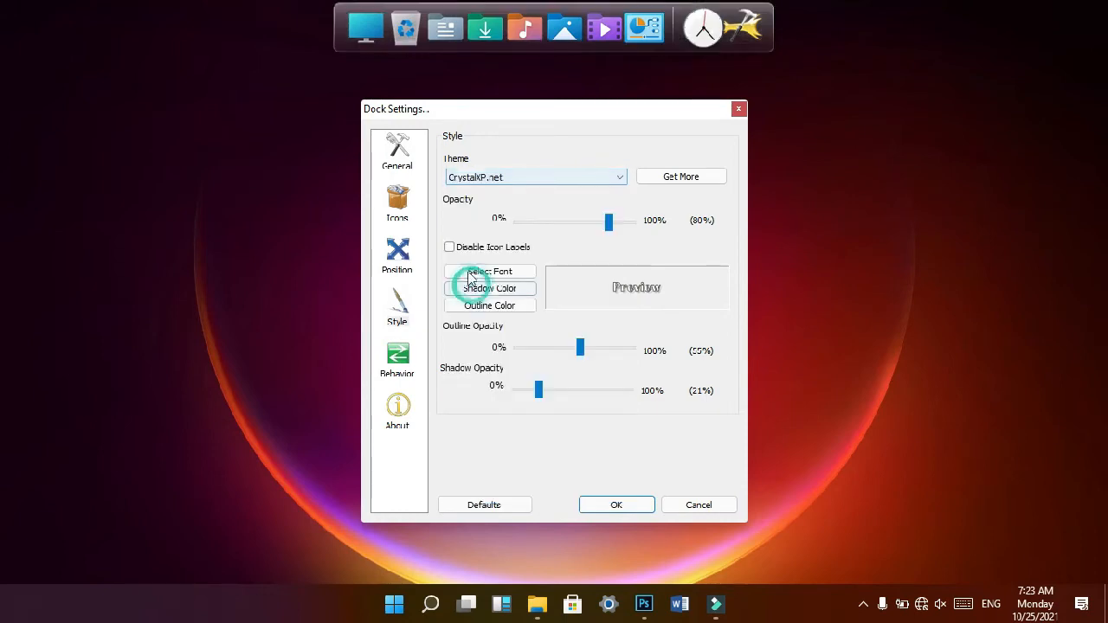
Set the dock theme to VistaBlack and its opacity to 86%.
left_click(486, 186)
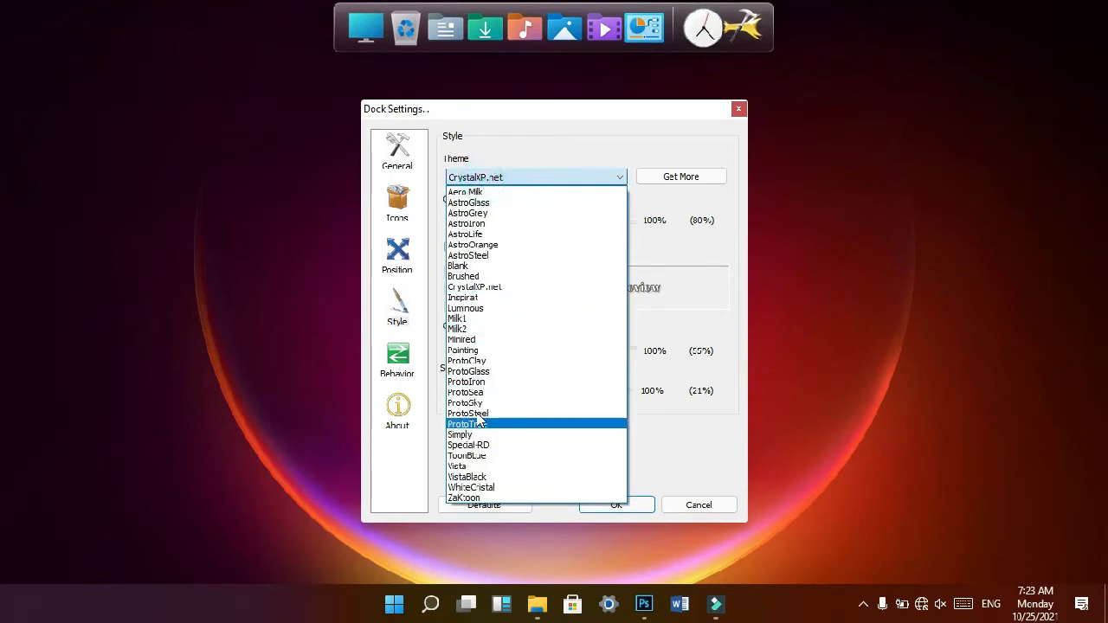
left_click(485, 477)
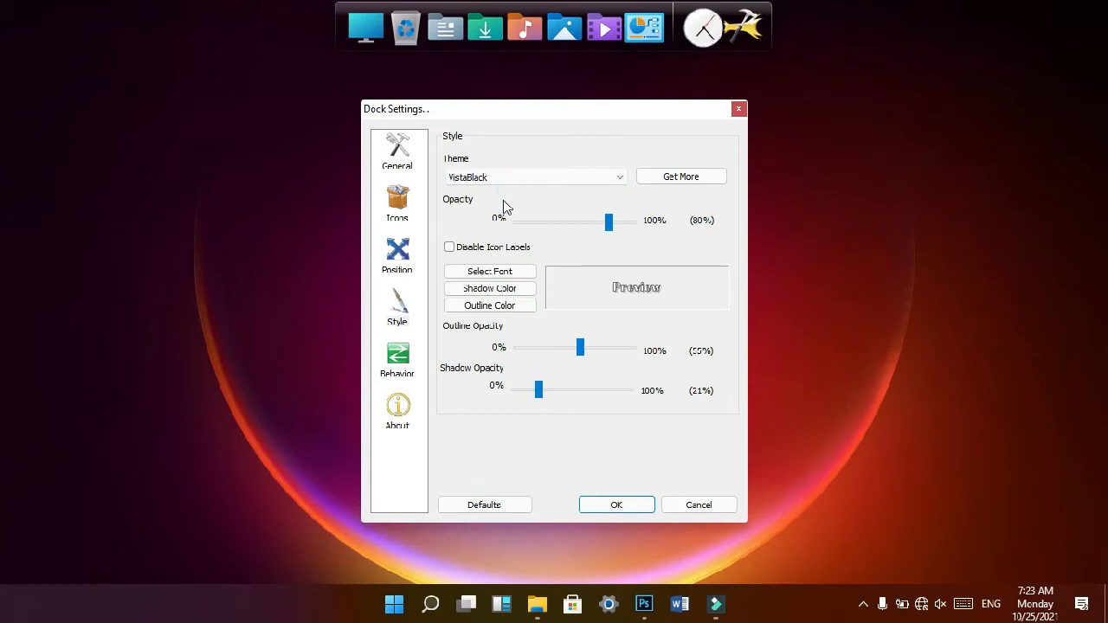
left_click_drag(605, 228, 594, 230)
left_click_drag(547, 227, 612, 223)
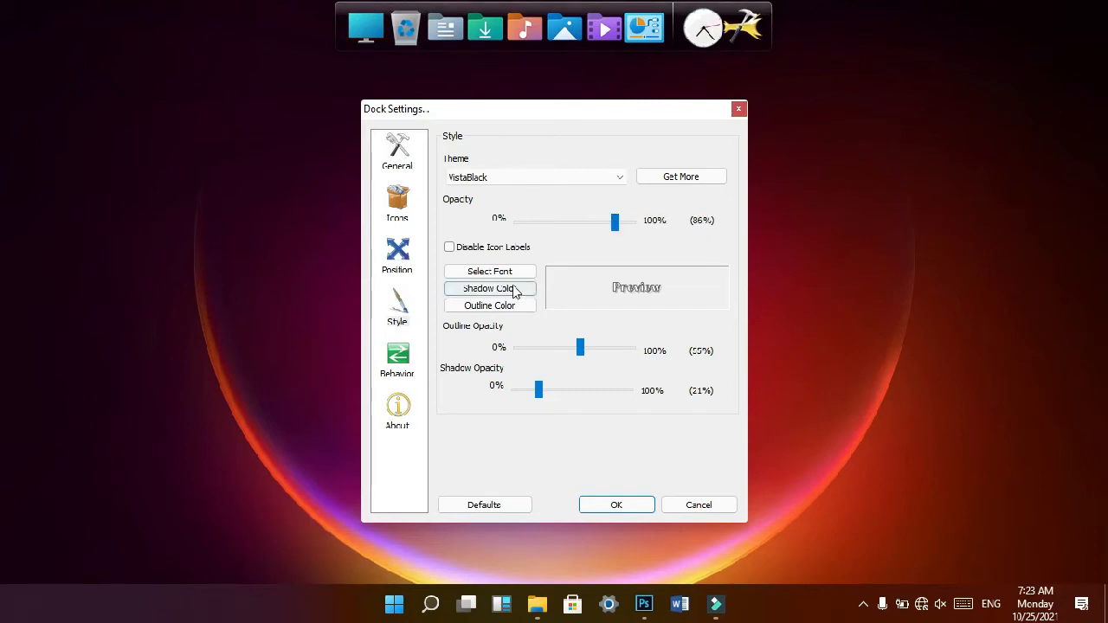
Change the icon label font to Impact in the Regular style at size 10.
left_click(504, 272)
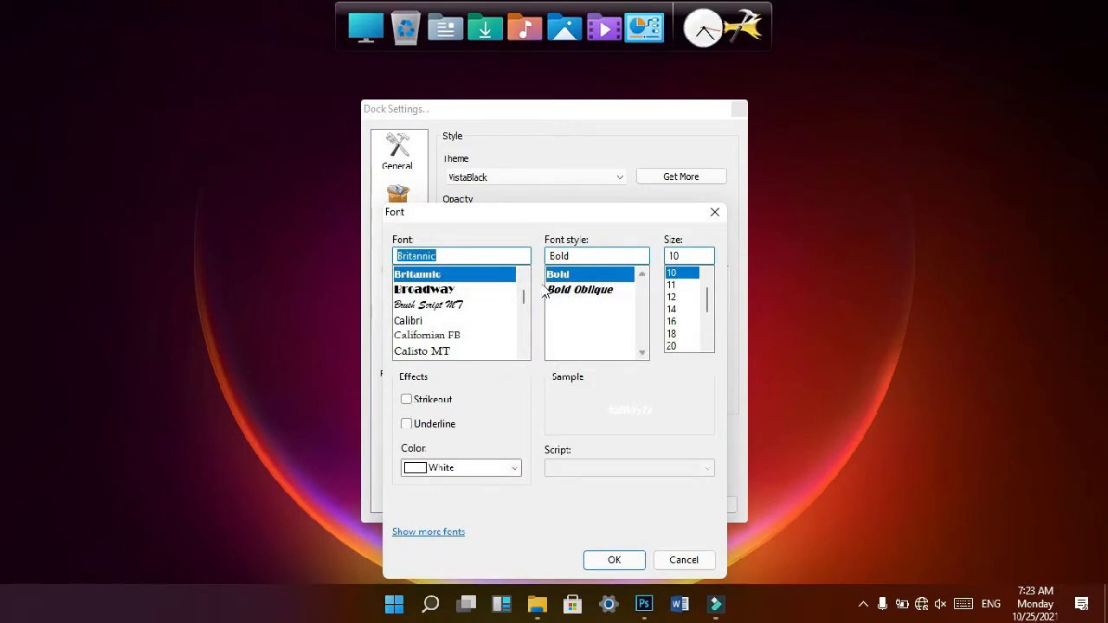
mouse_move(525, 297)
left_mouse_down()
mouse_move(527, 358)
mouse_move(524, 319)
left_mouse_up()
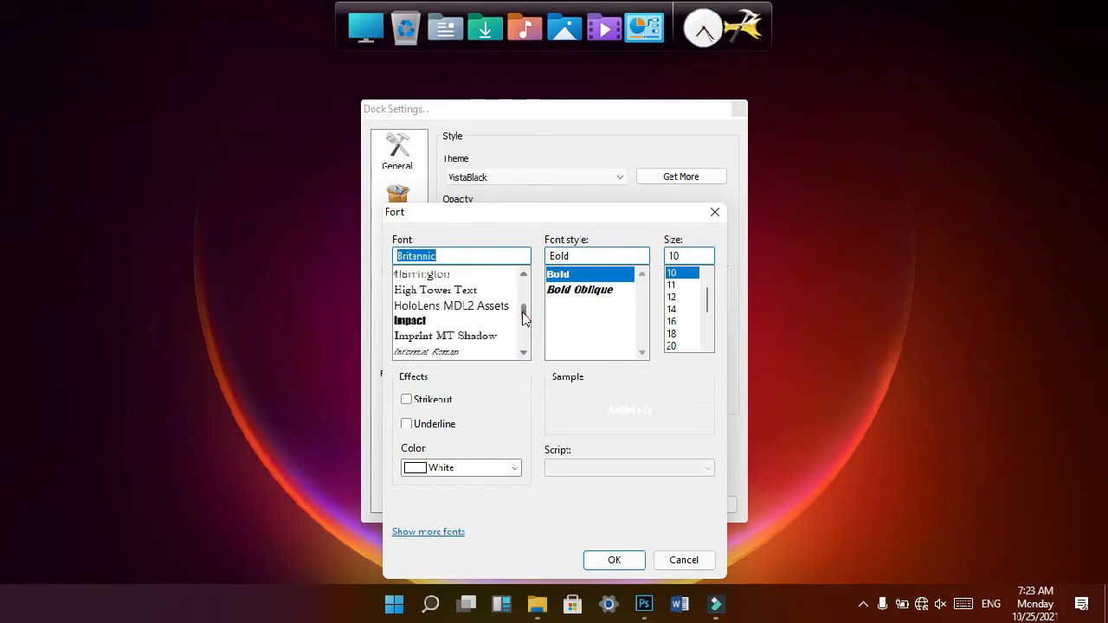
left_click(424, 322)
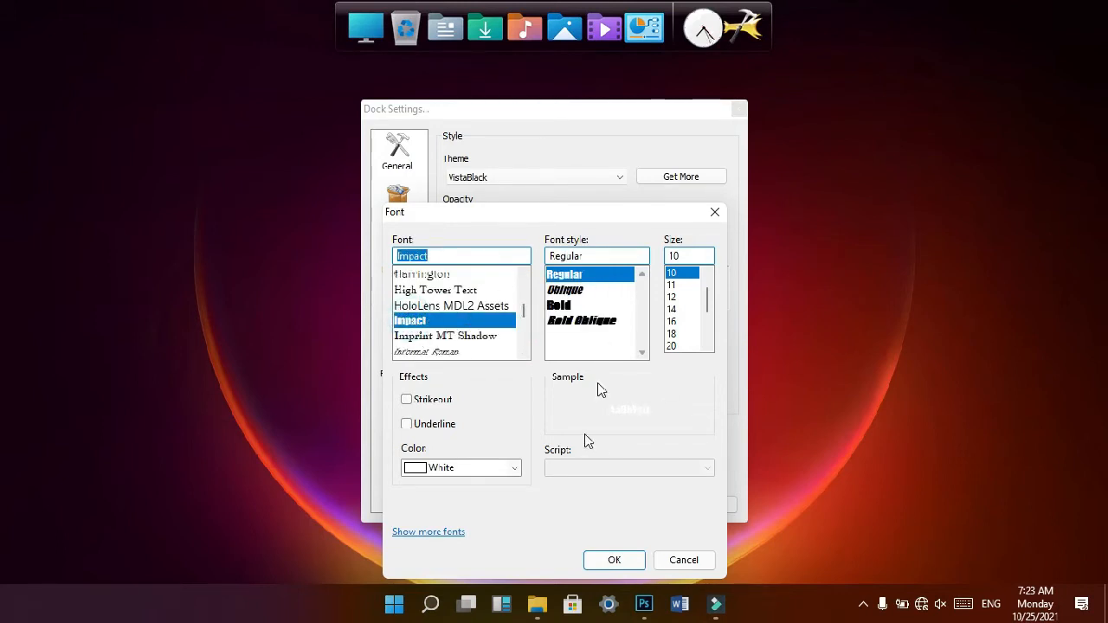
left_click(614, 560)
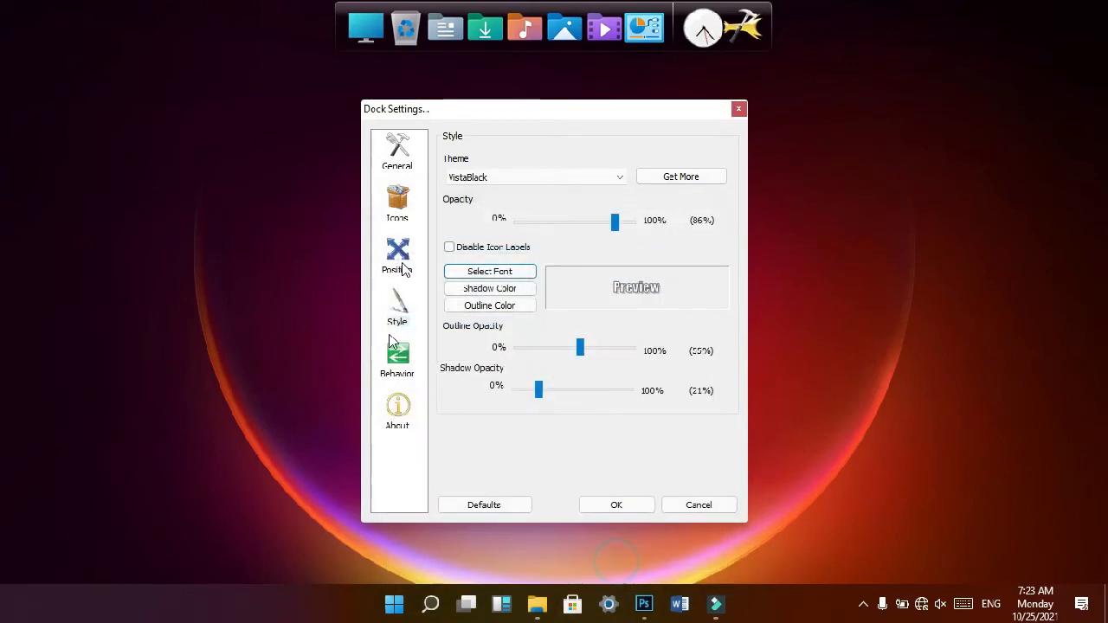
Set the icon label outline color to the basic pink with RGB 255, 0, 128.
left_click(488, 305)
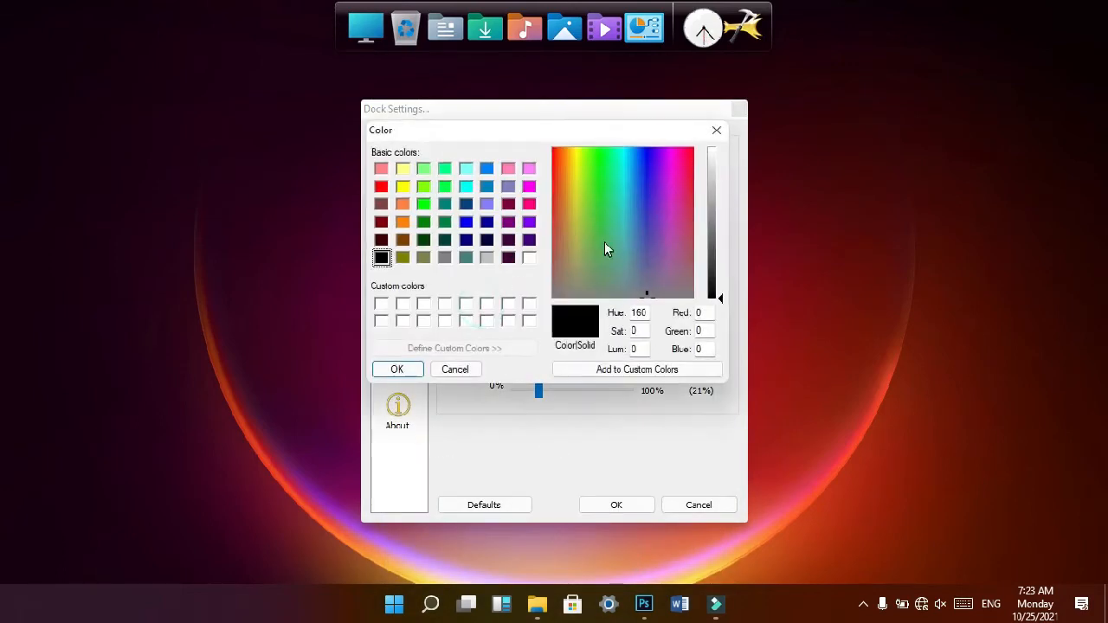
left_click(528, 205)
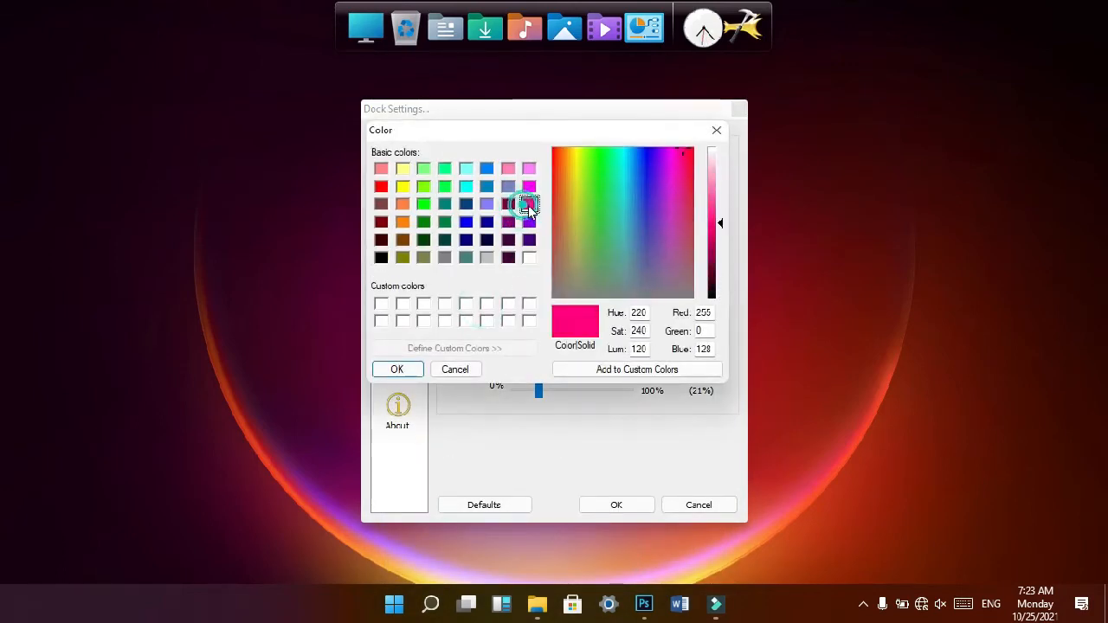
left_click(397, 370)
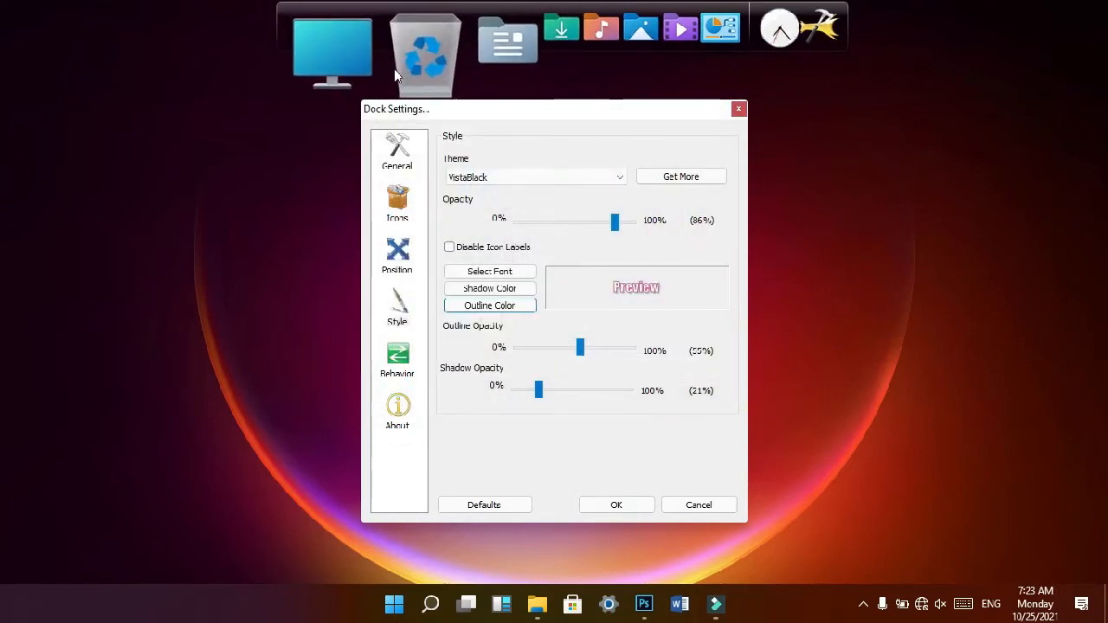
left_click_drag(610, 111, 950, 189)
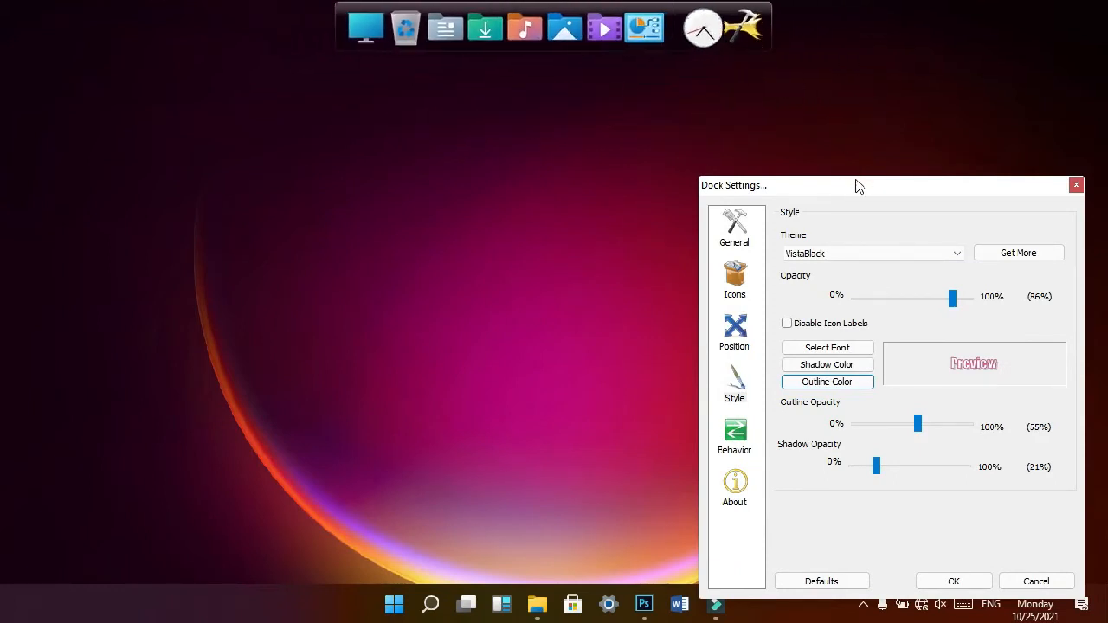
left_click_drag(857, 186, 536, 114)
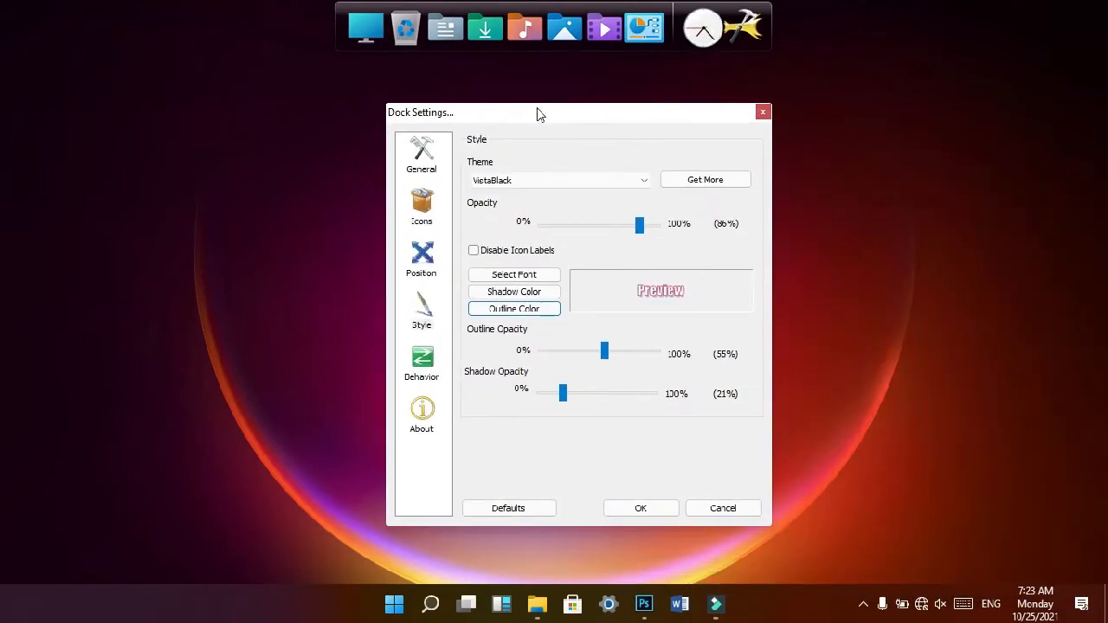
Change the icon label font to Pricedown, keeping size 10 and the White color.
left_click(491, 278)
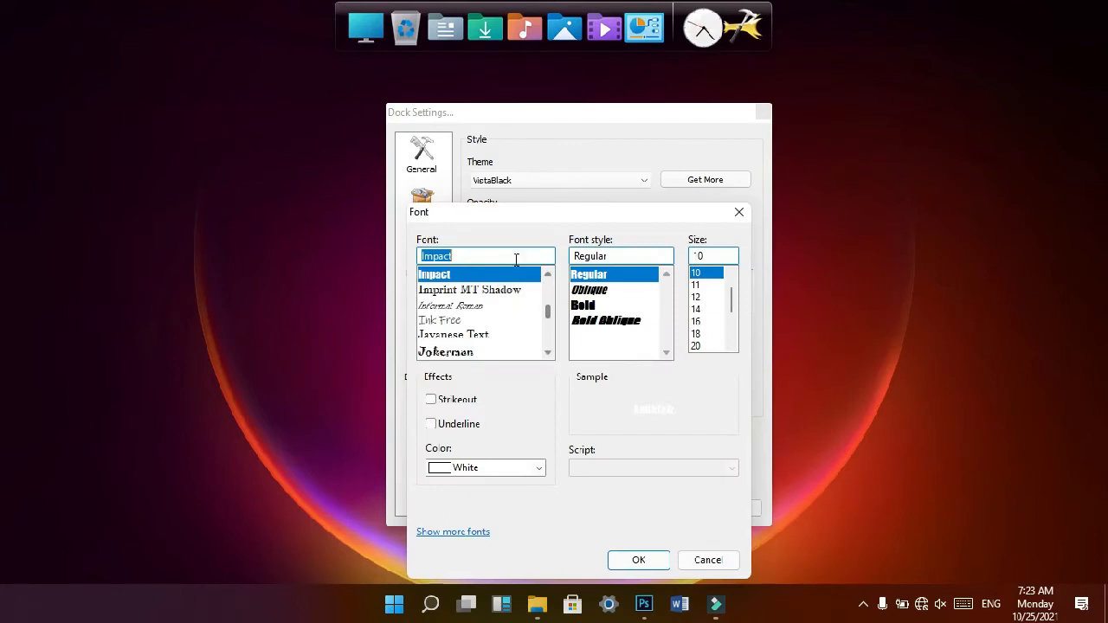
left_click(516, 257)
key("BackSpace")
key("BackSpace")
key("BackSpace")
key("BackSpace")
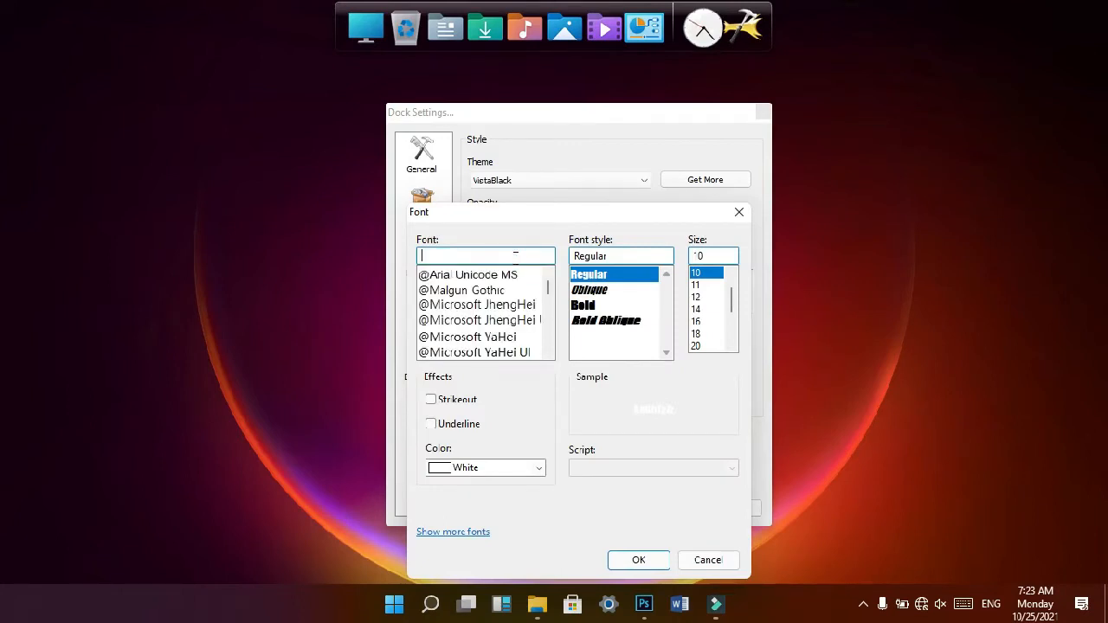
type("PR")
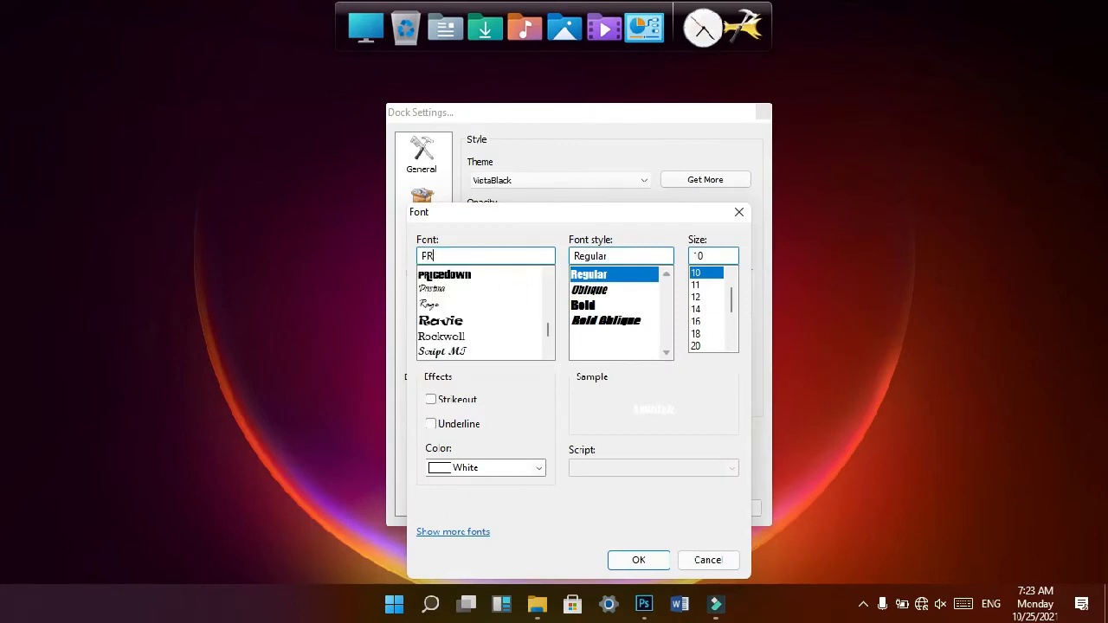
left_click(452, 275)
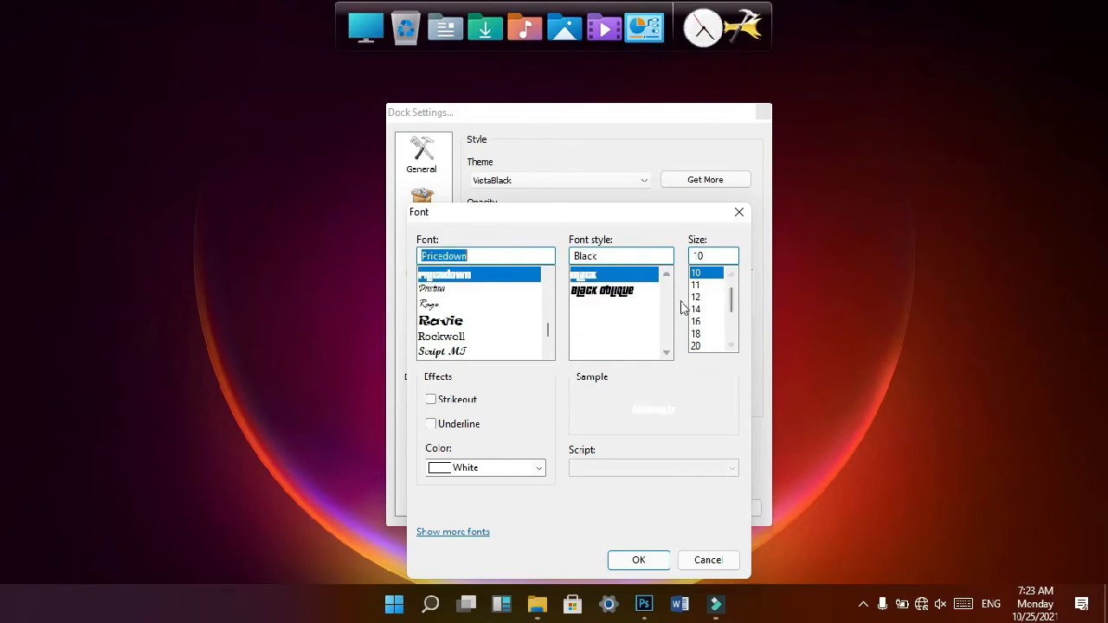
left_click(502, 469)
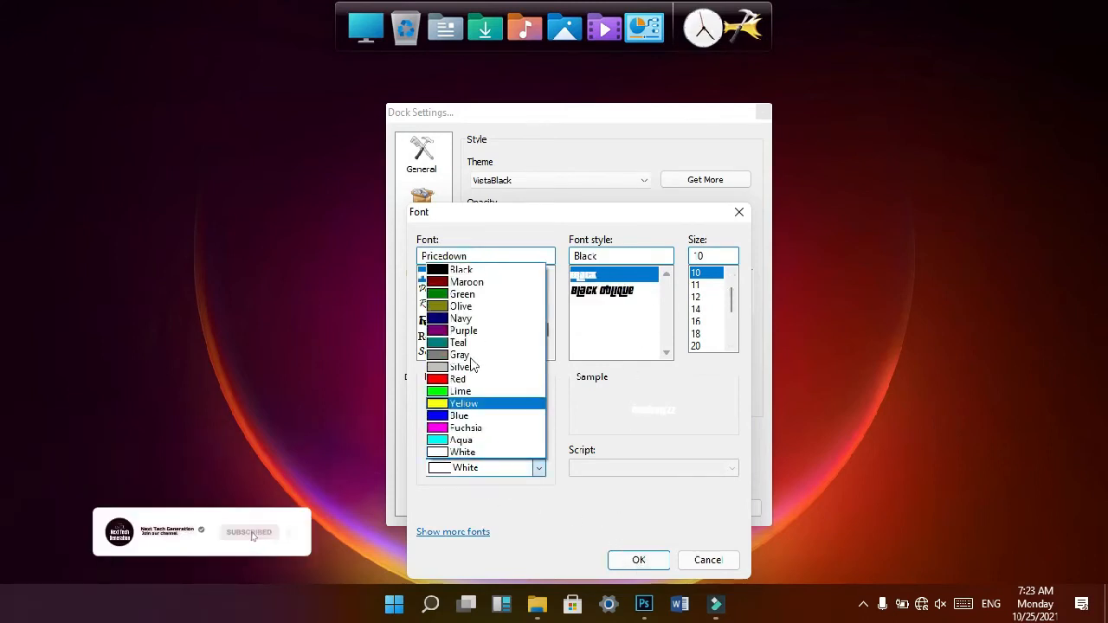
left_click(537, 537)
left_click(641, 561)
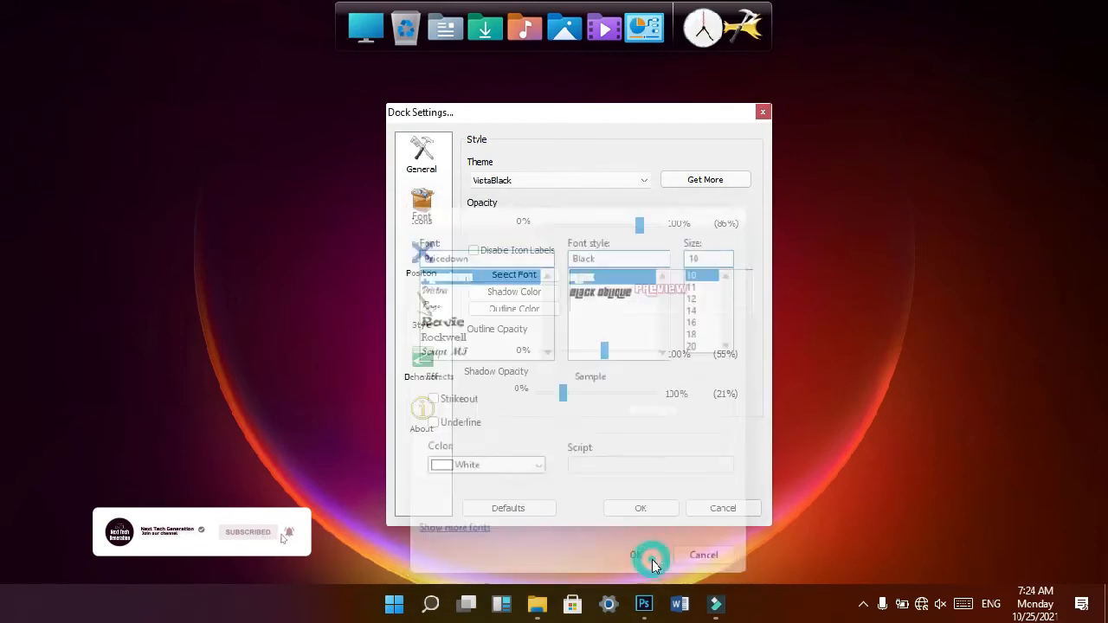
Set the icon label outline color to a near-black with RGB 3, 3, 3.
left_click(531, 310)
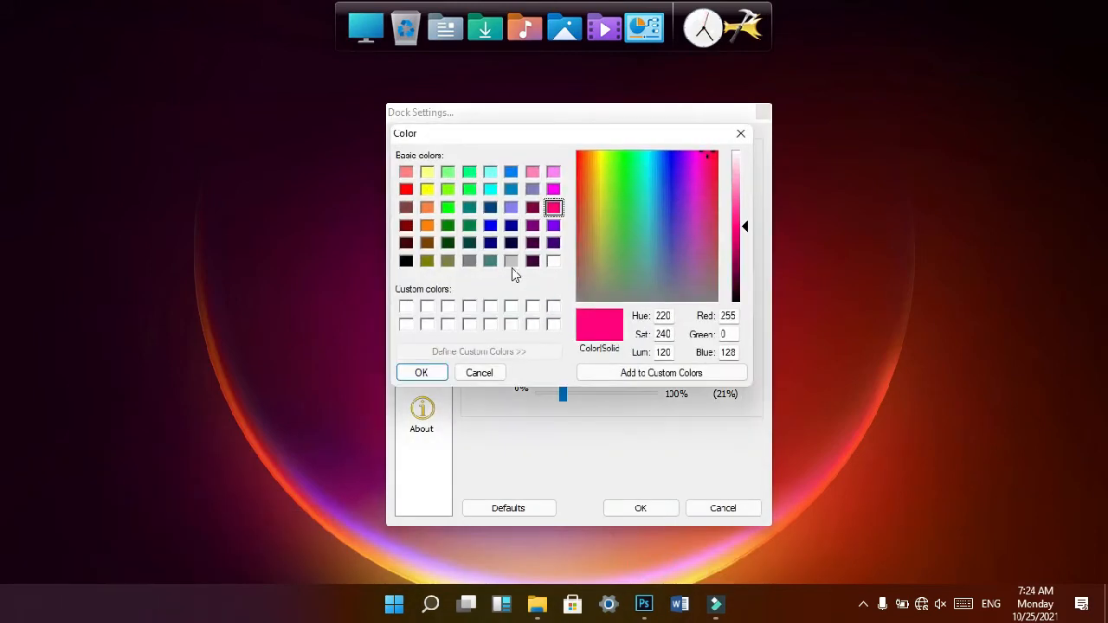
left_click(447, 225)
left_click(426, 261)
left_click(406, 261)
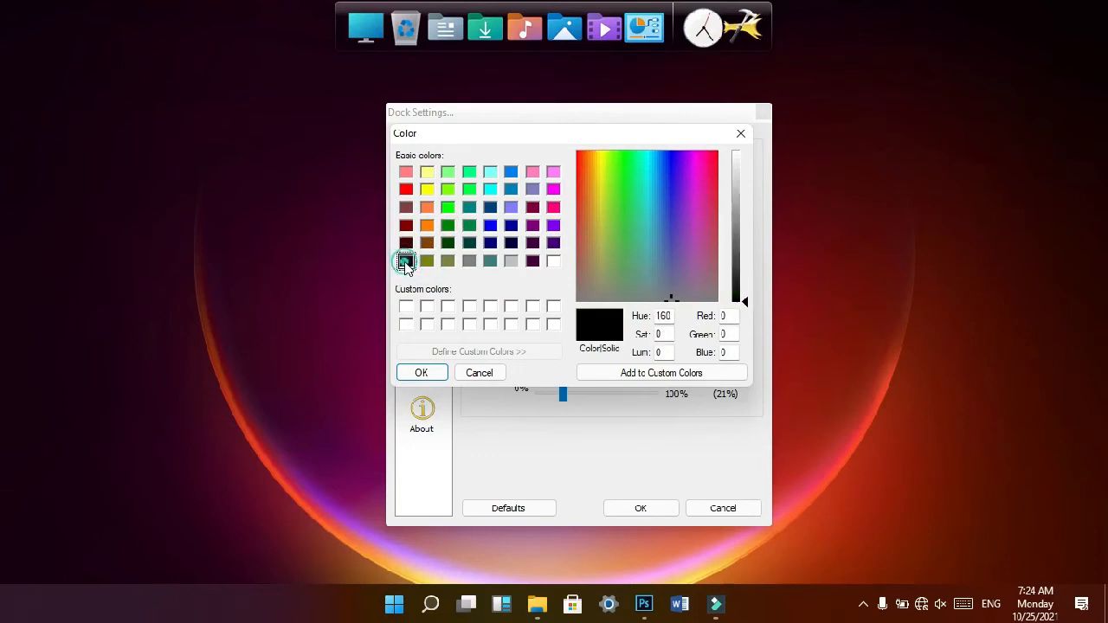
left_click_drag(732, 282, 747, 306)
left_click(680, 296)
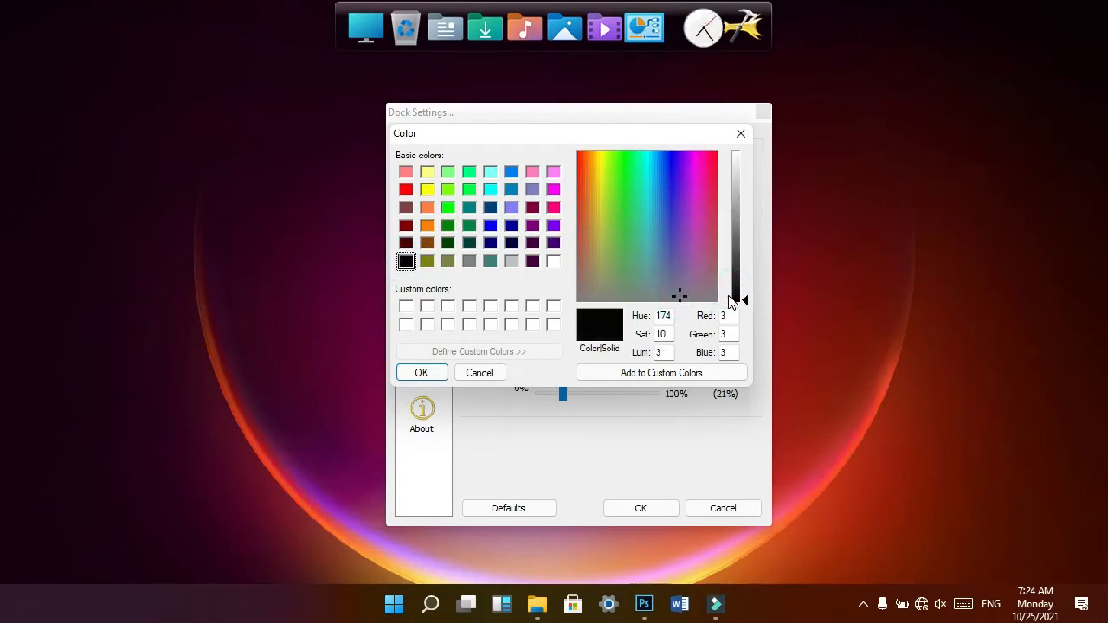
left_click(406, 371)
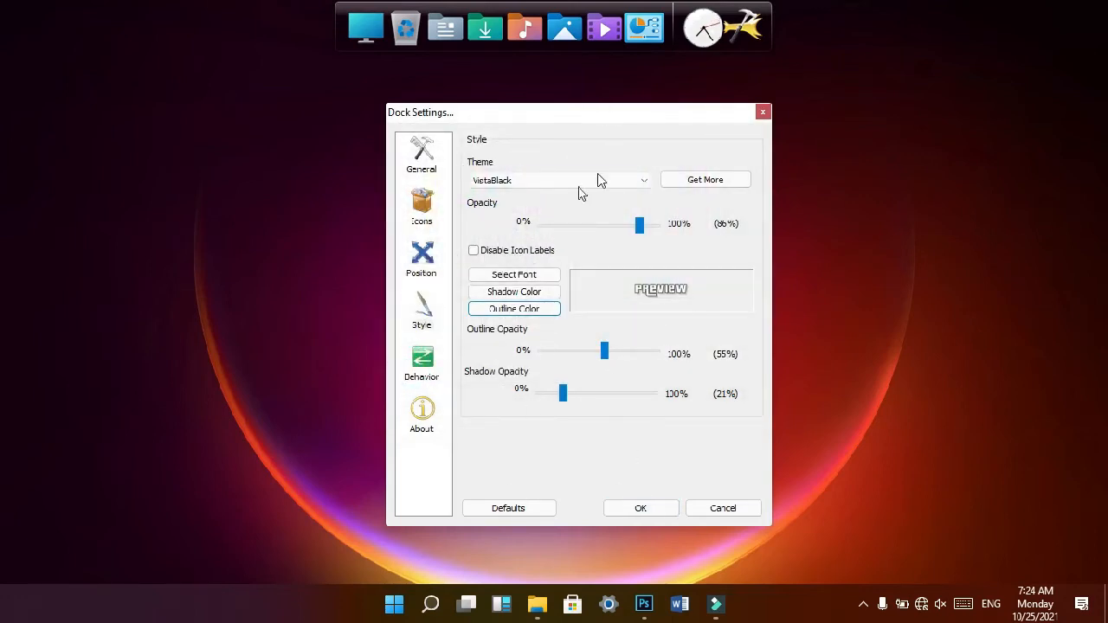
Set the icon attention effect in the dock's behavior settings to UberIcon Effects and try it on a dock icon.
left_click(426, 372)
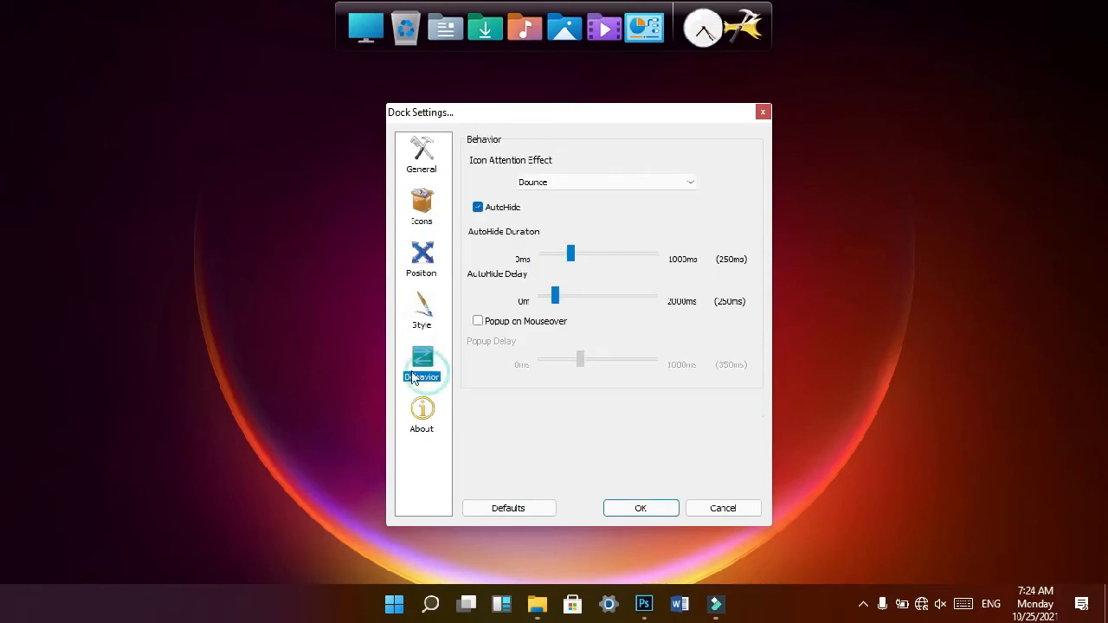
left_click(606, 182)
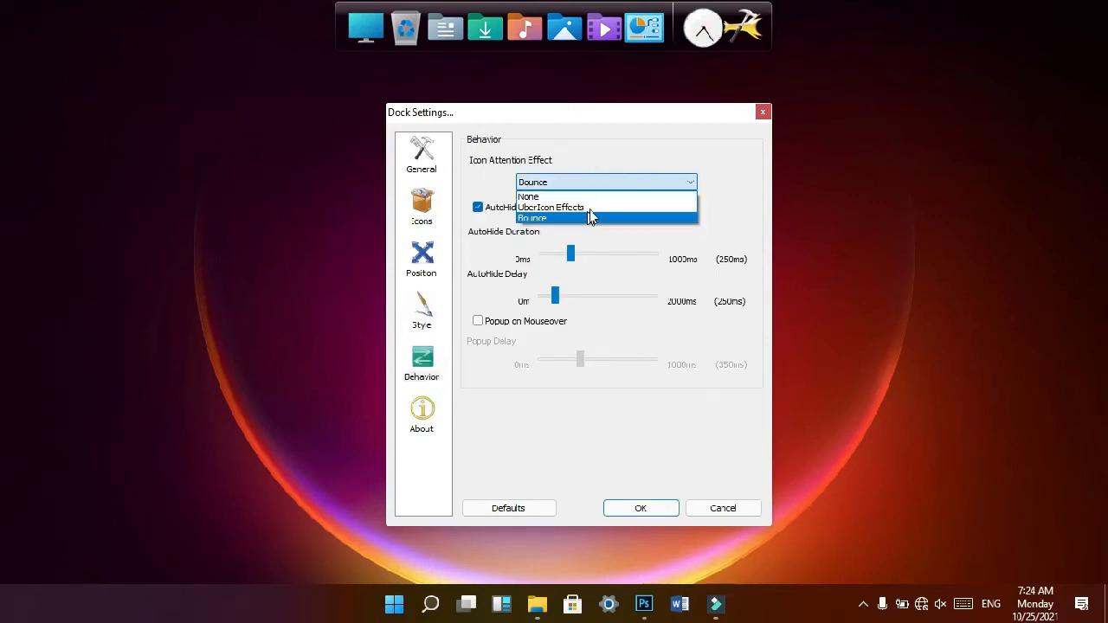
left_click(589, 206)
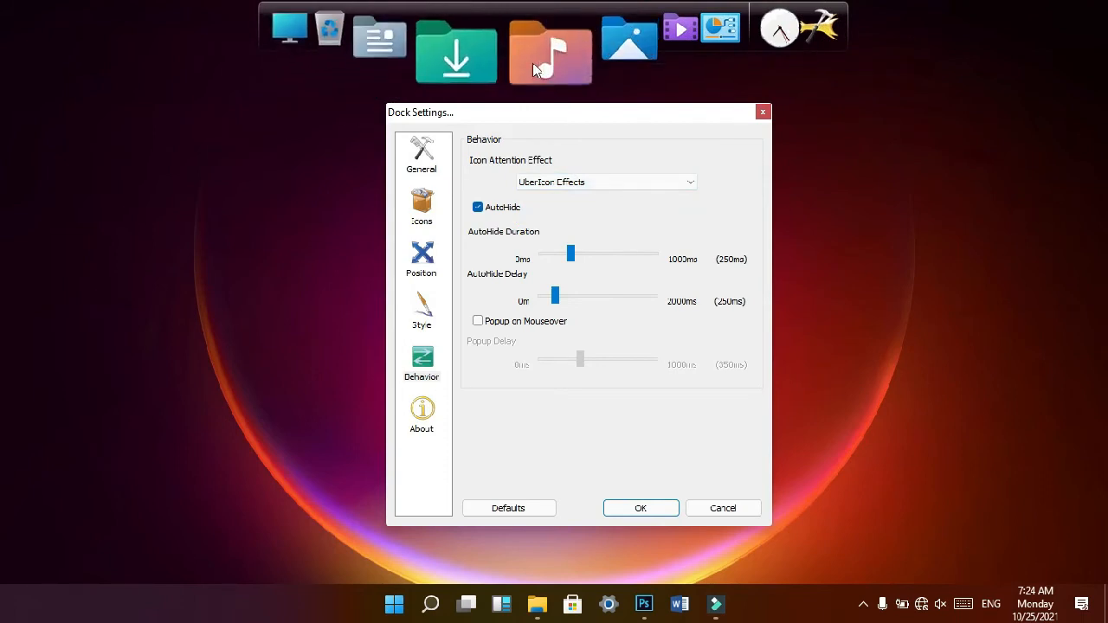
left_click(610, 37)
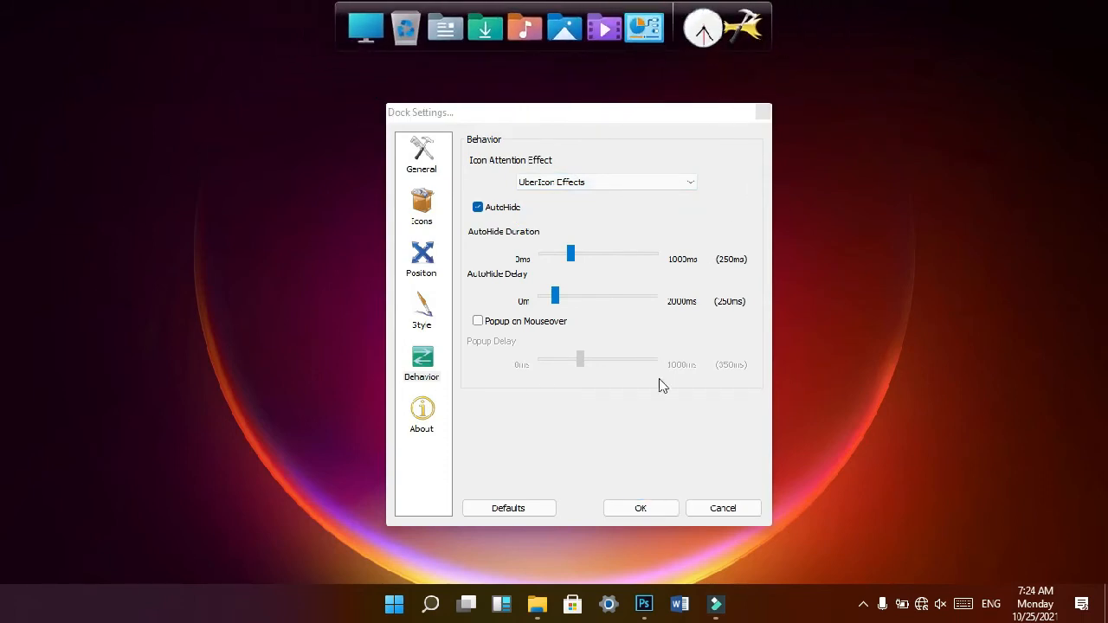
left_click(571, 183)
Turn the dock's AutoHide option off and enable it again.
left_click(479, 210)
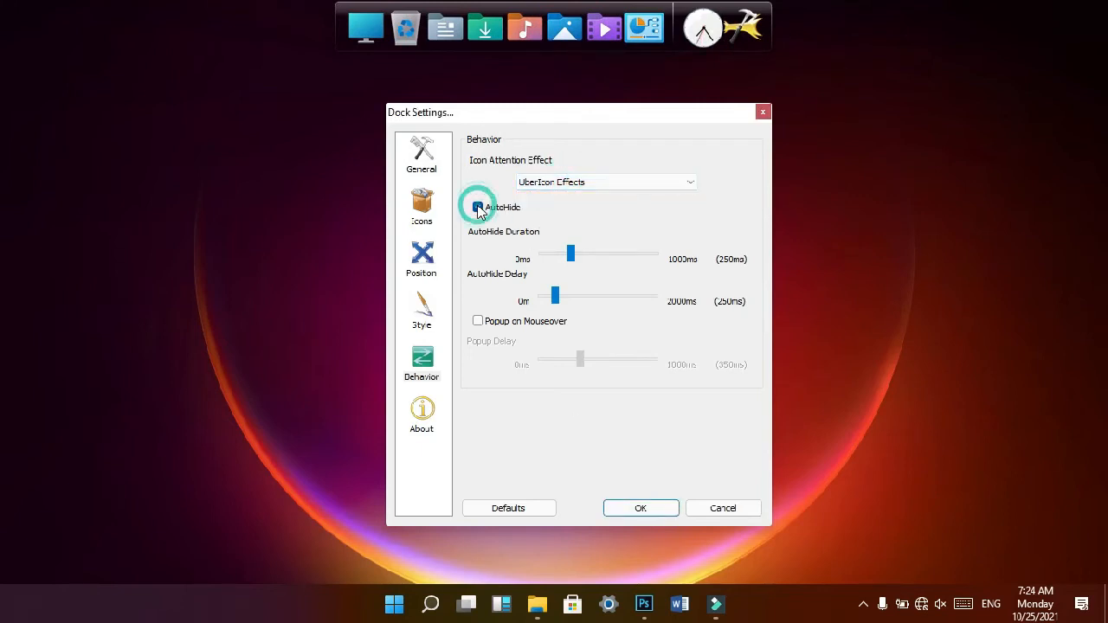
left_click(479, 210)
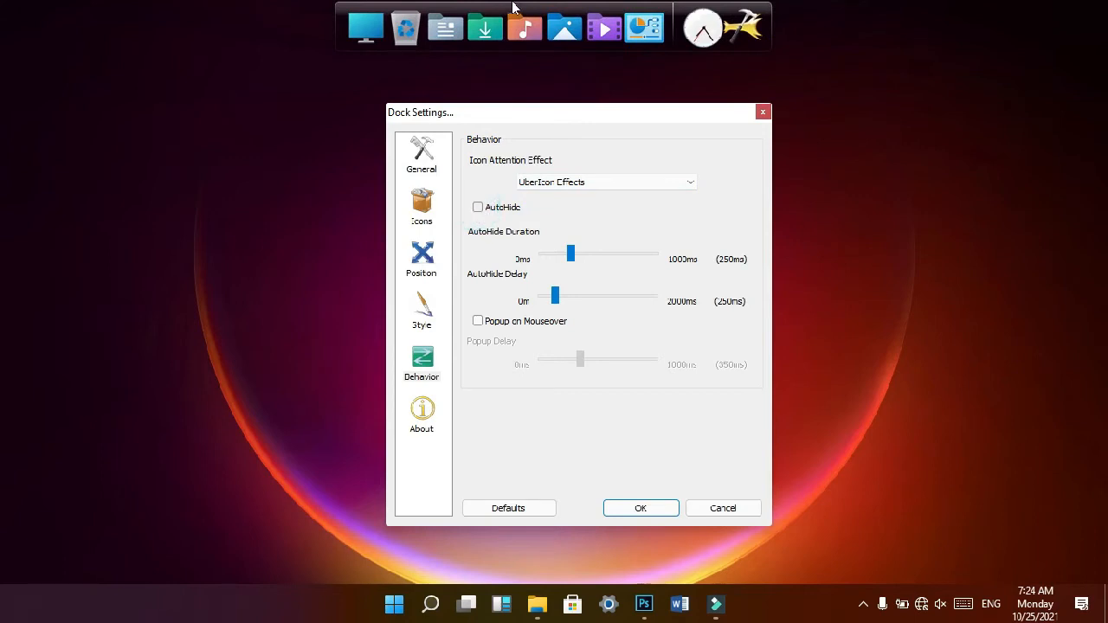
left_click(478, 209)
View the dock's About information and save the dock settings.
left_click(426, 363)
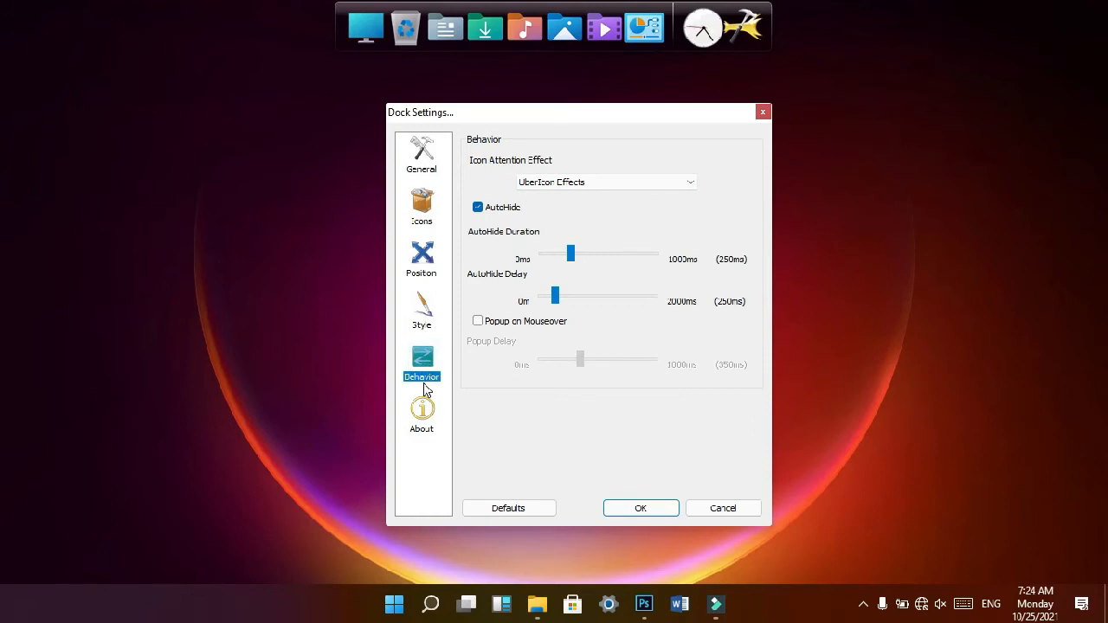
left_click(433, 422)
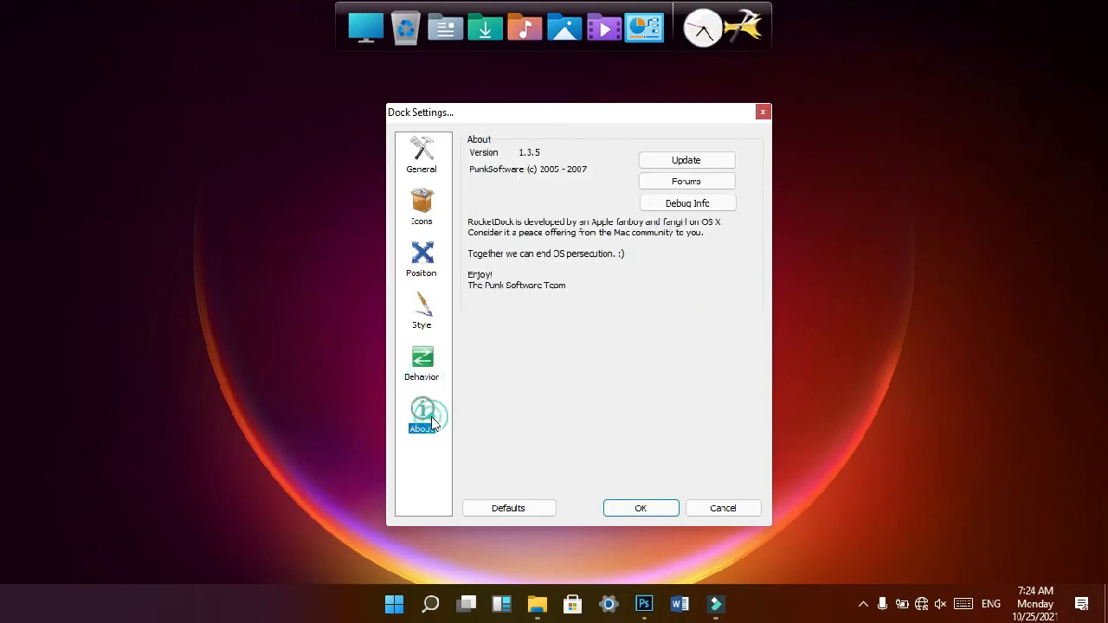
left_click(428, 355)
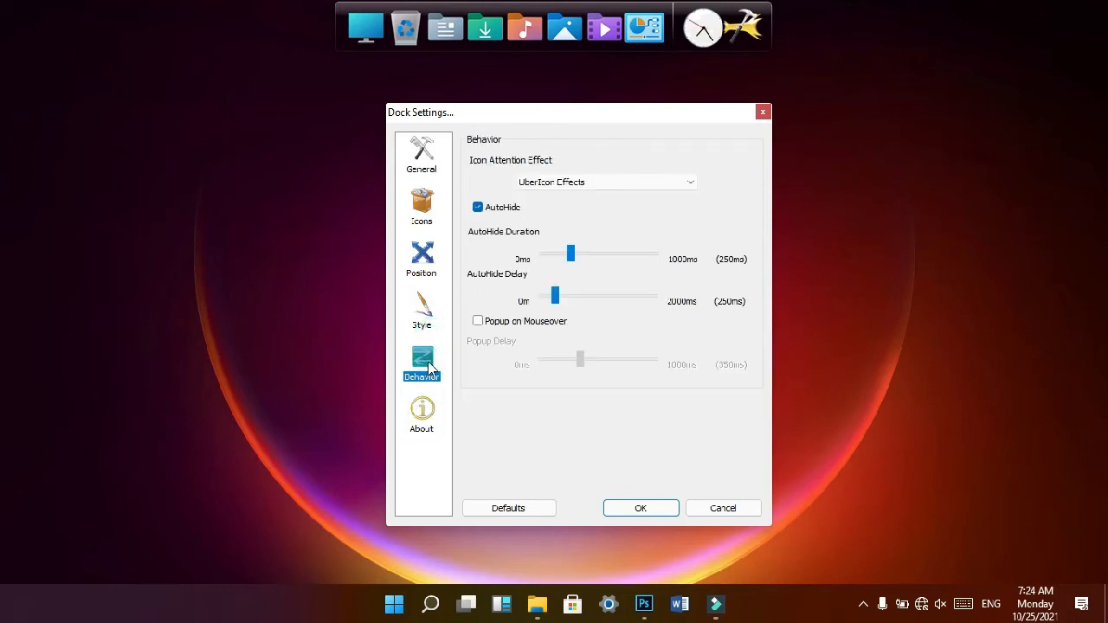
left_click(643, 514)
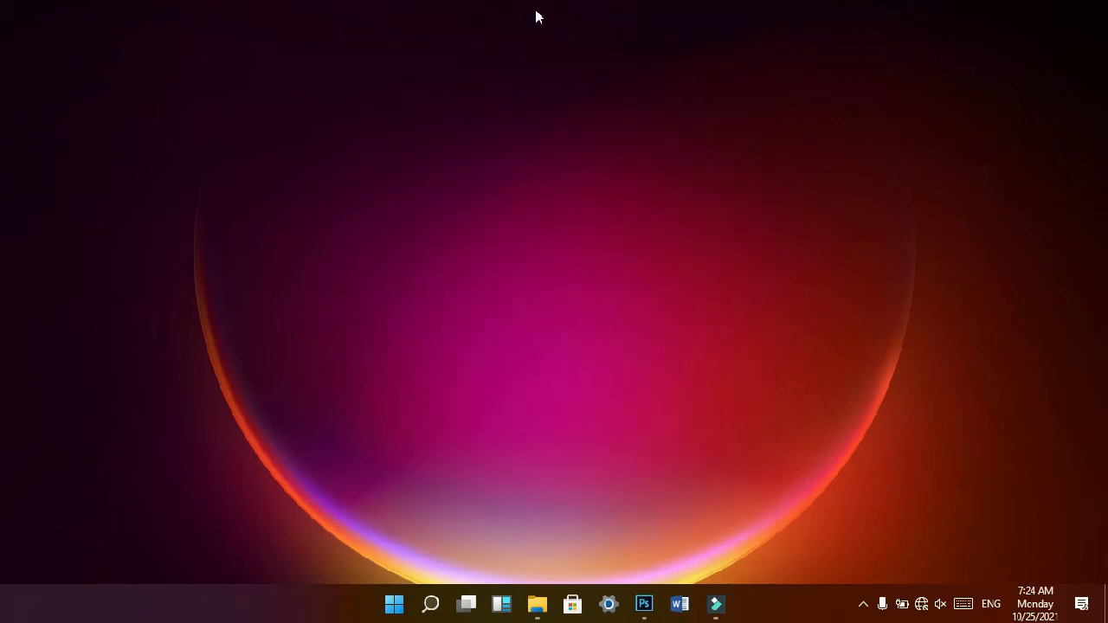
Open the Date and Time window from the dock's clock and close it.
mouse_move(539, 7)
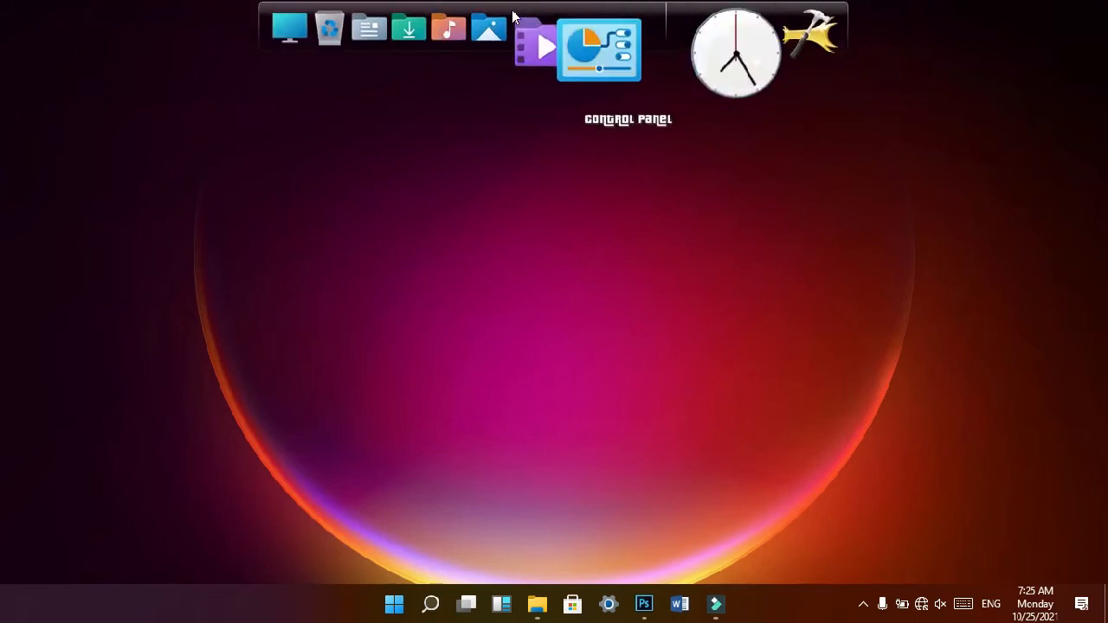
left_click(708, 42)
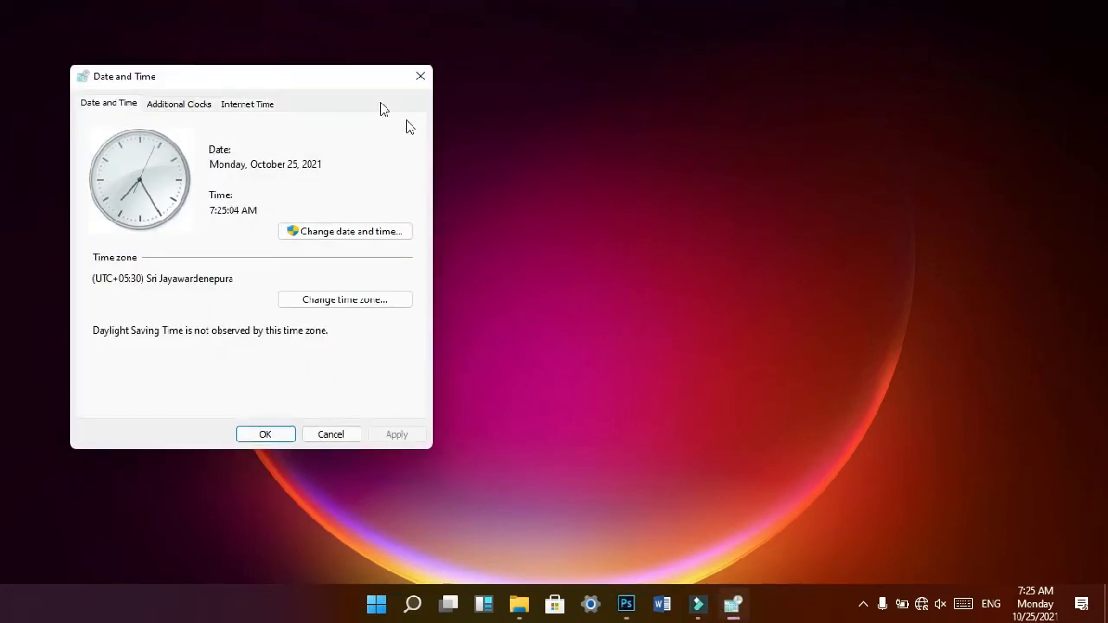
left_click(425, 83)
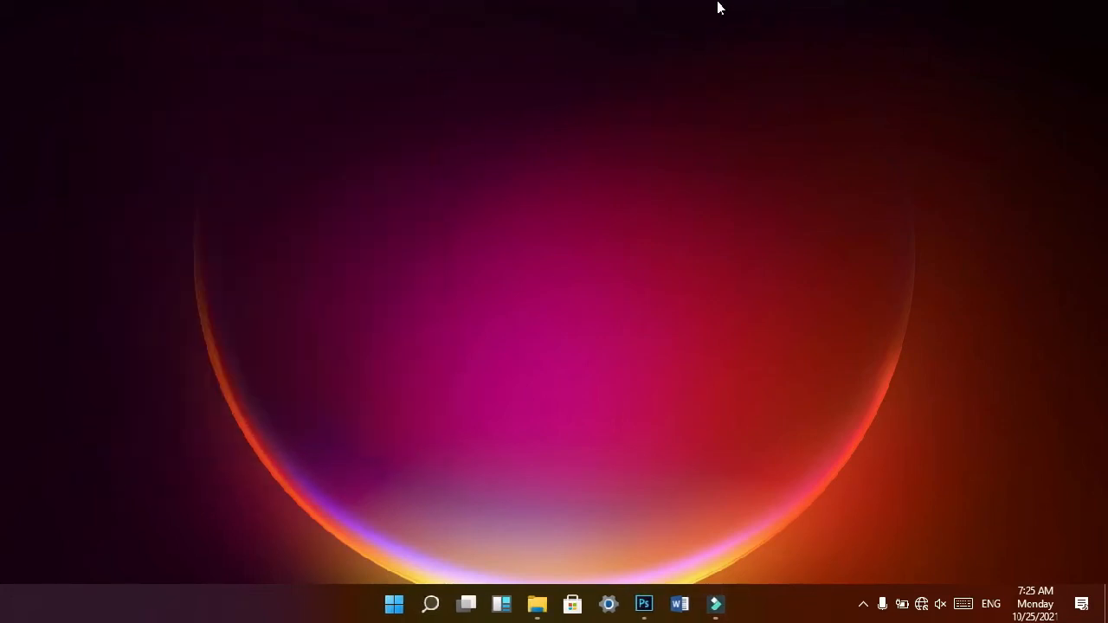
Add the gta mods folder from the E: drive to the dock as a path item.
mouse_move(718, 4)
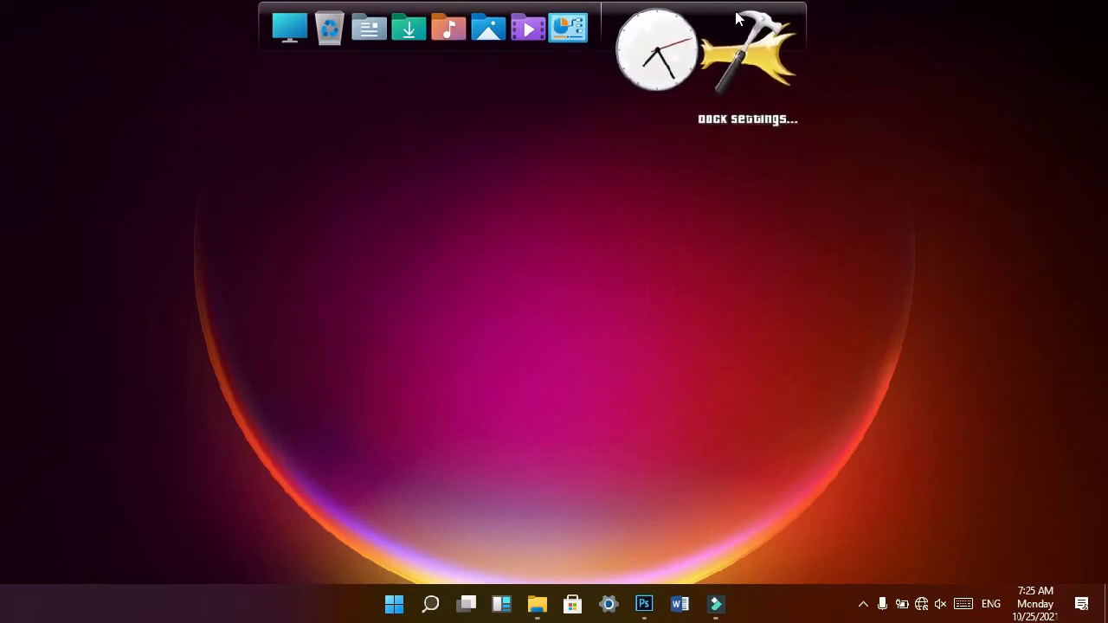
right_click(738, 19)
mouse_move(856, 60)
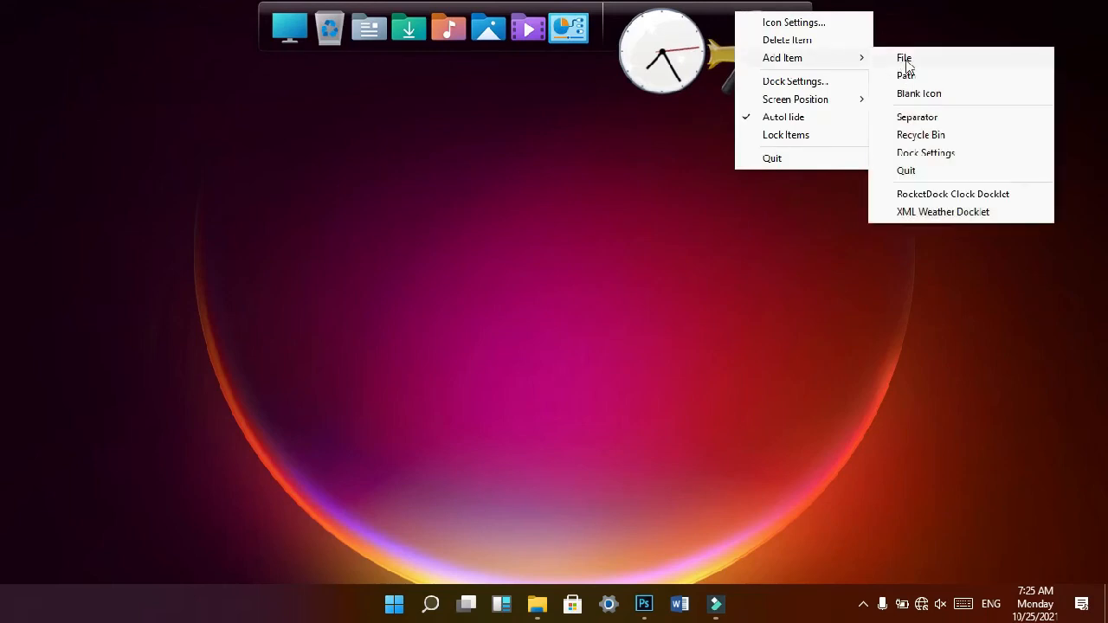
left_click(947, 77)
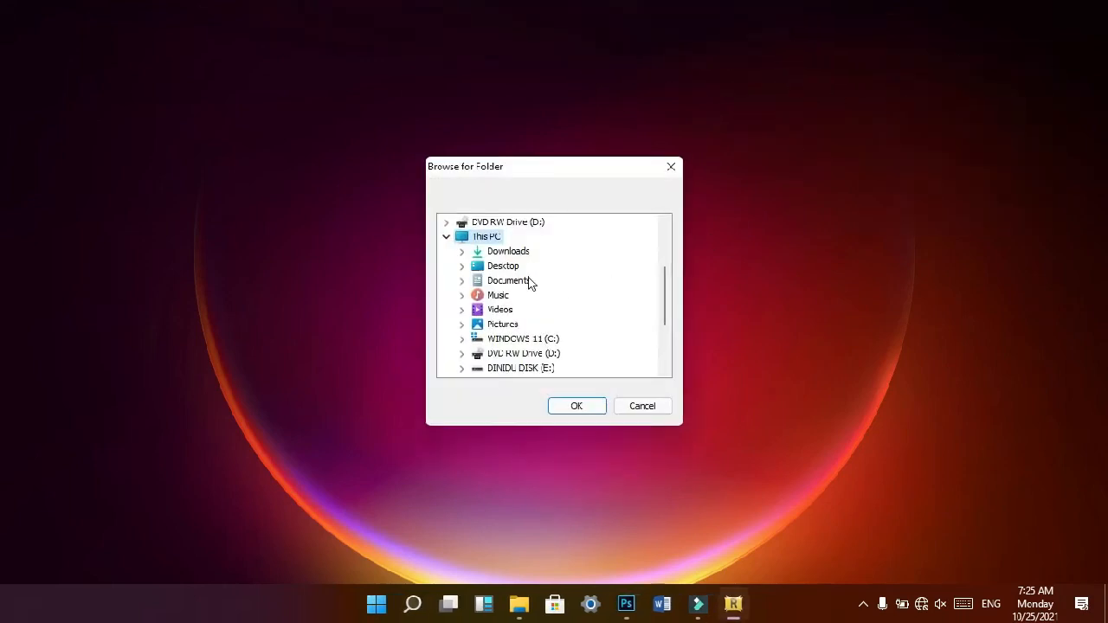
left_click_drag(668, 291, 682, 312)
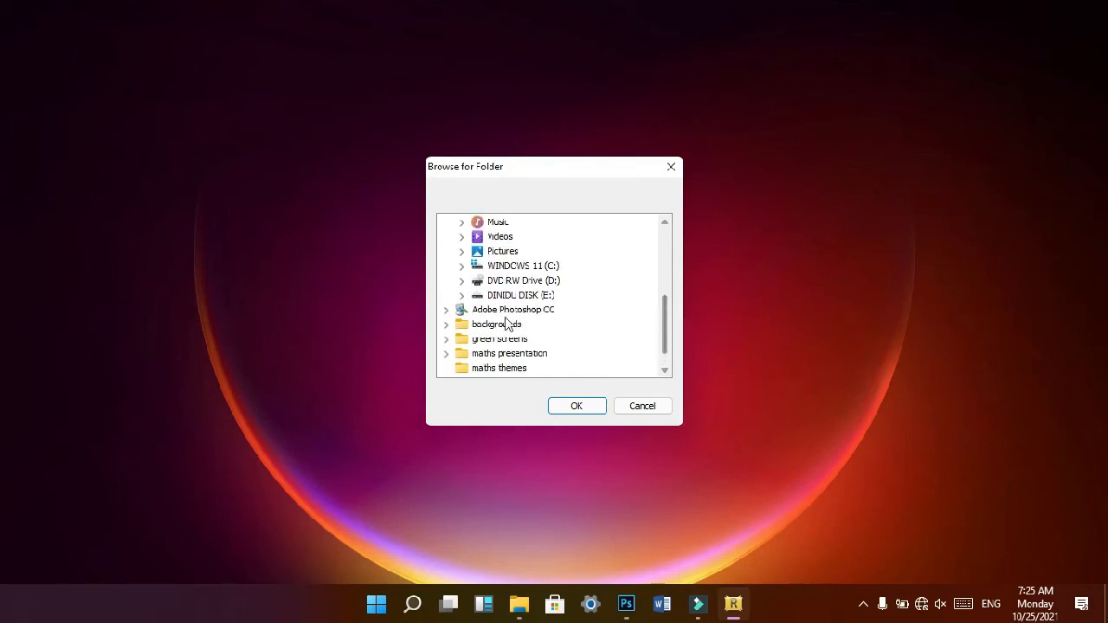
left_click(461, 294)
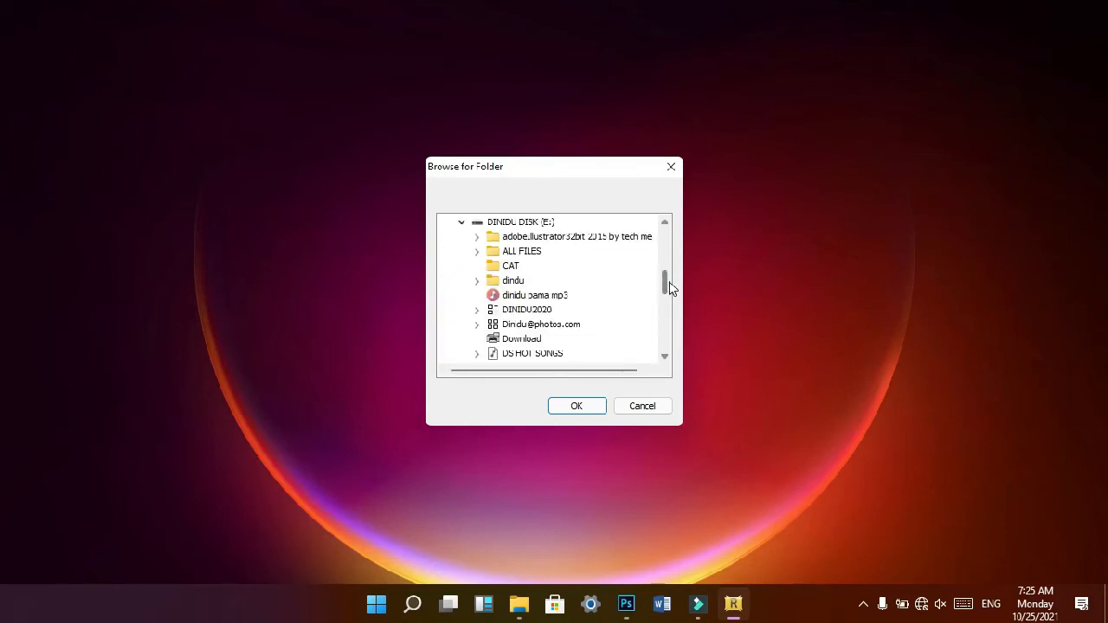
left_click_drag(671, 288, 708, 273)
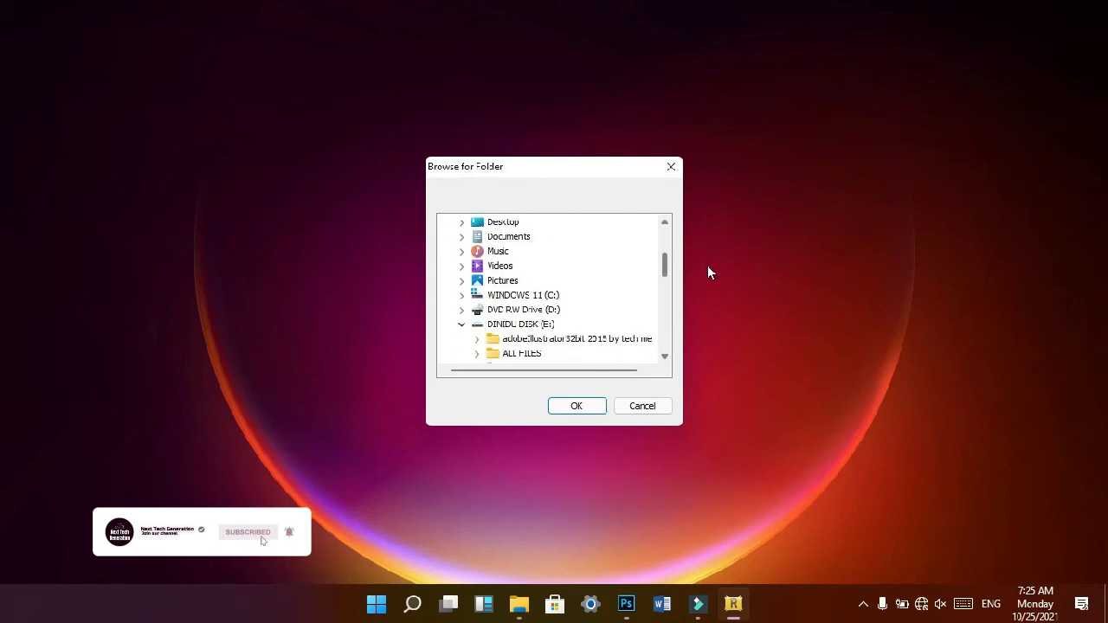
left_click(463, 295)
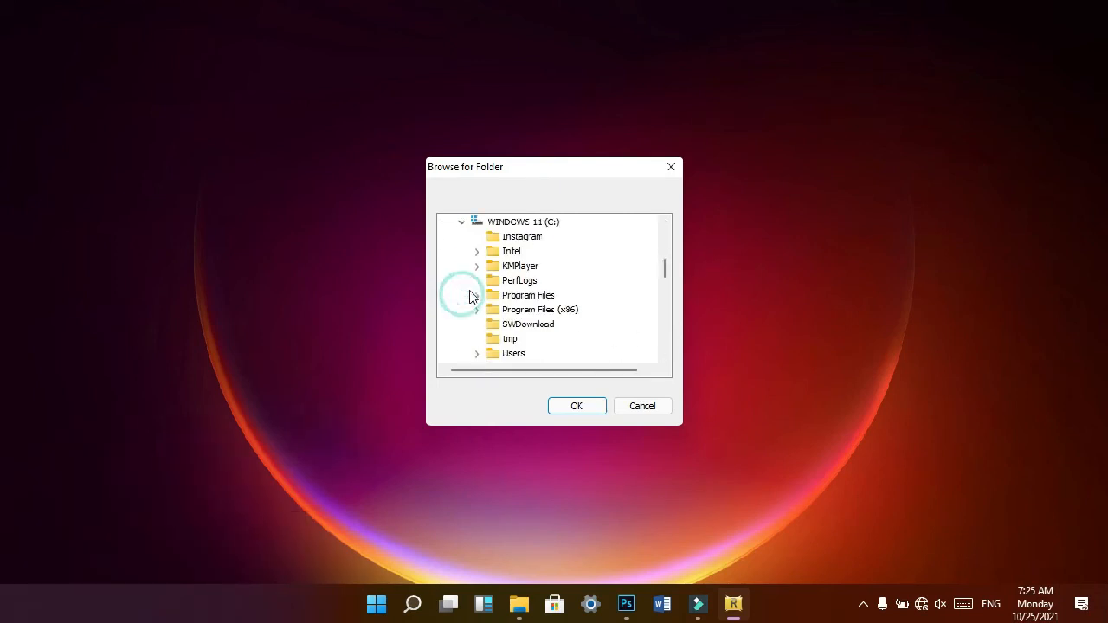
left_click(462, 223)
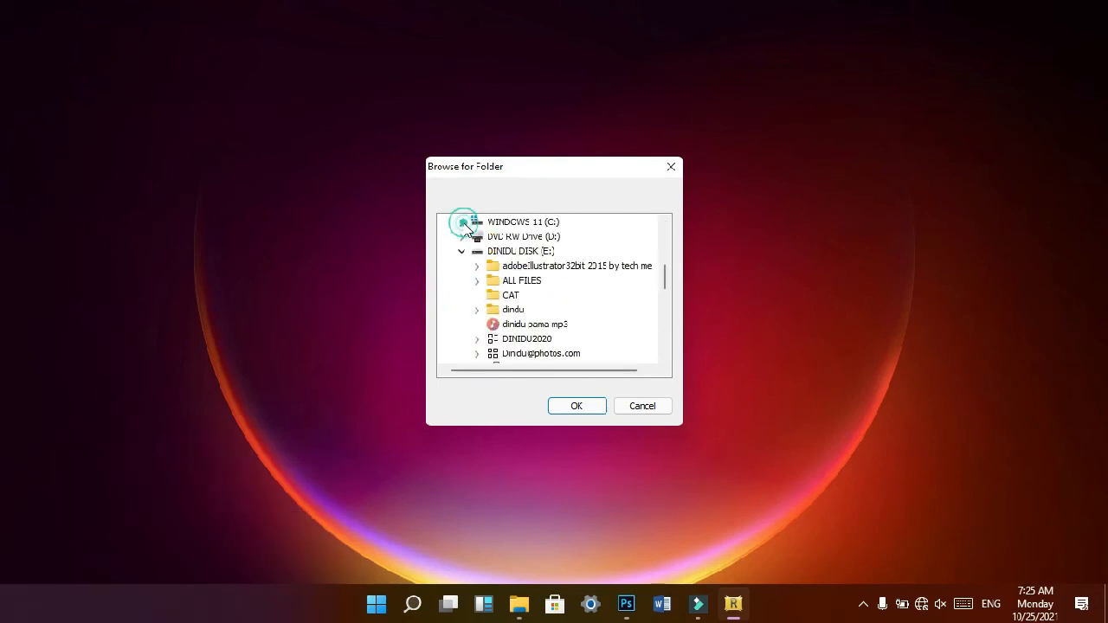
left_click_drag(665, 279, 667, 310)
left_click(519, 237)
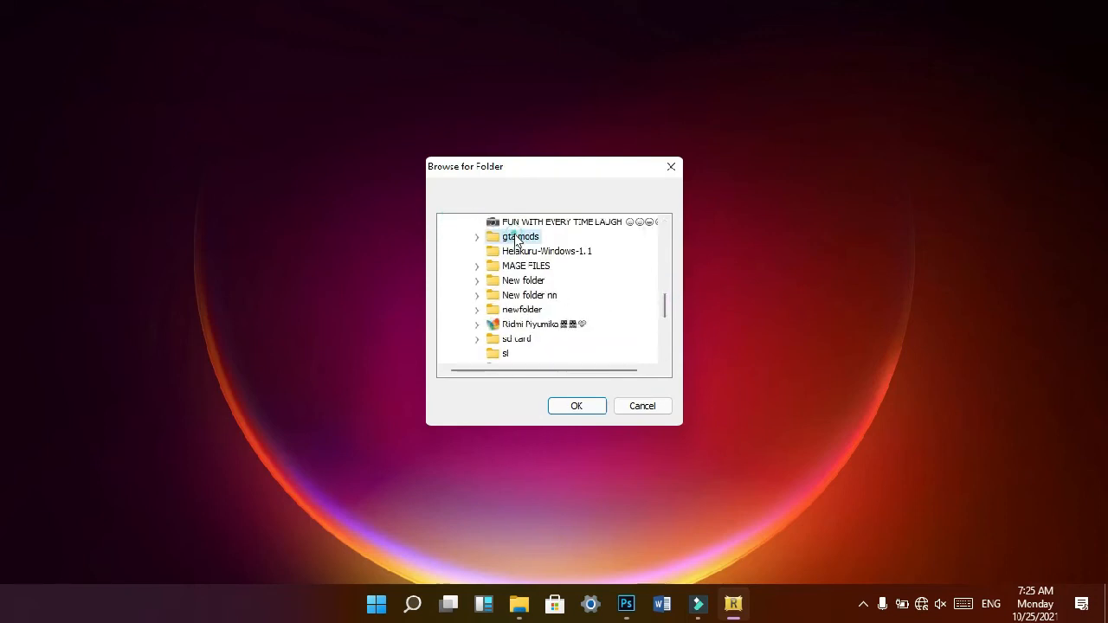
left_click(566, 414)
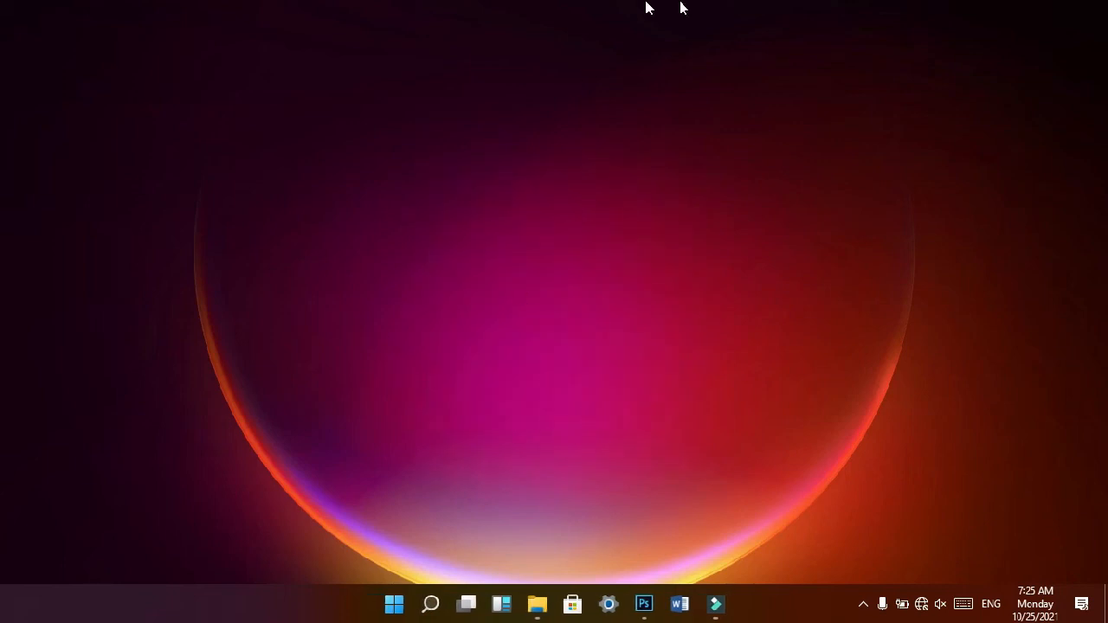
Remove the gta mods folder from the dock.
mouse_move(646, 7)
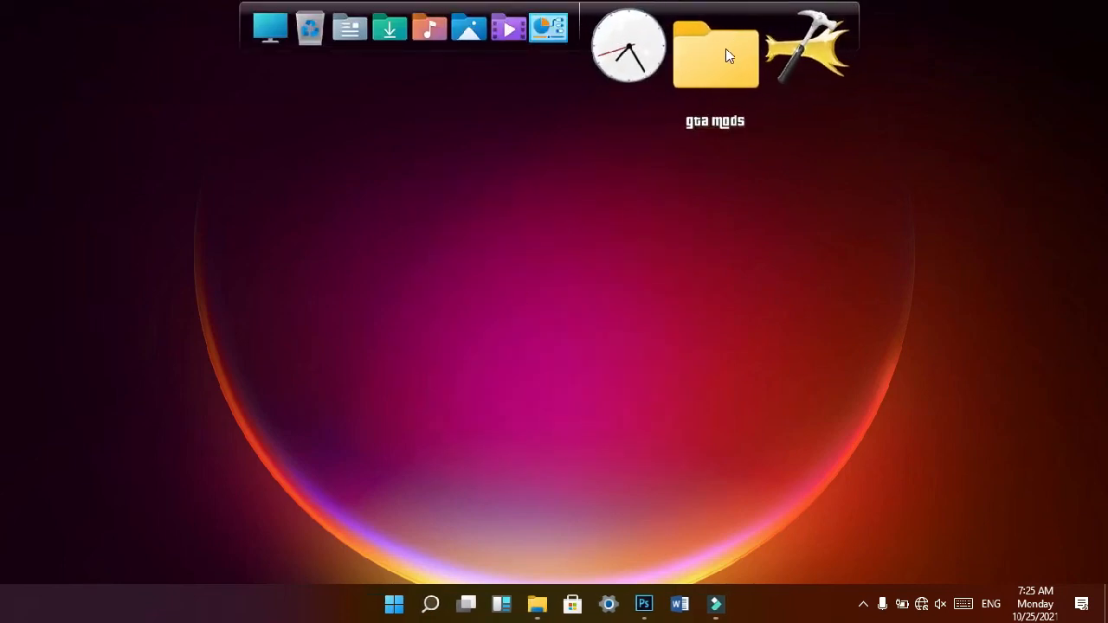
left_click_drag(727, 45, 719, 153)
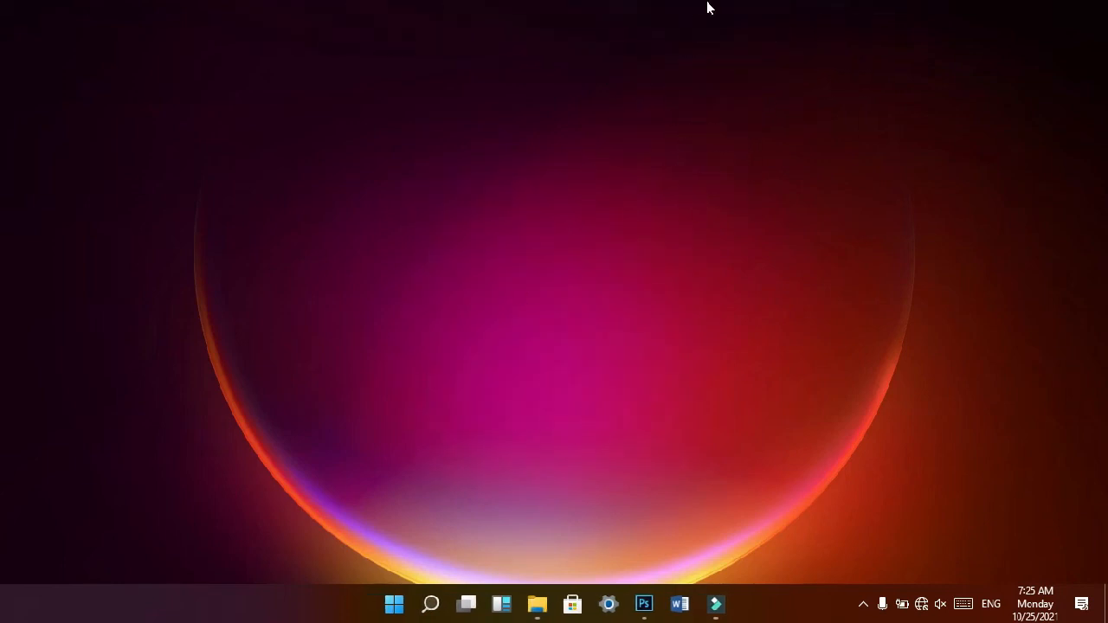
Add a separator to the dock next to the Dock Settings icon.
mouse_move(707, 5)
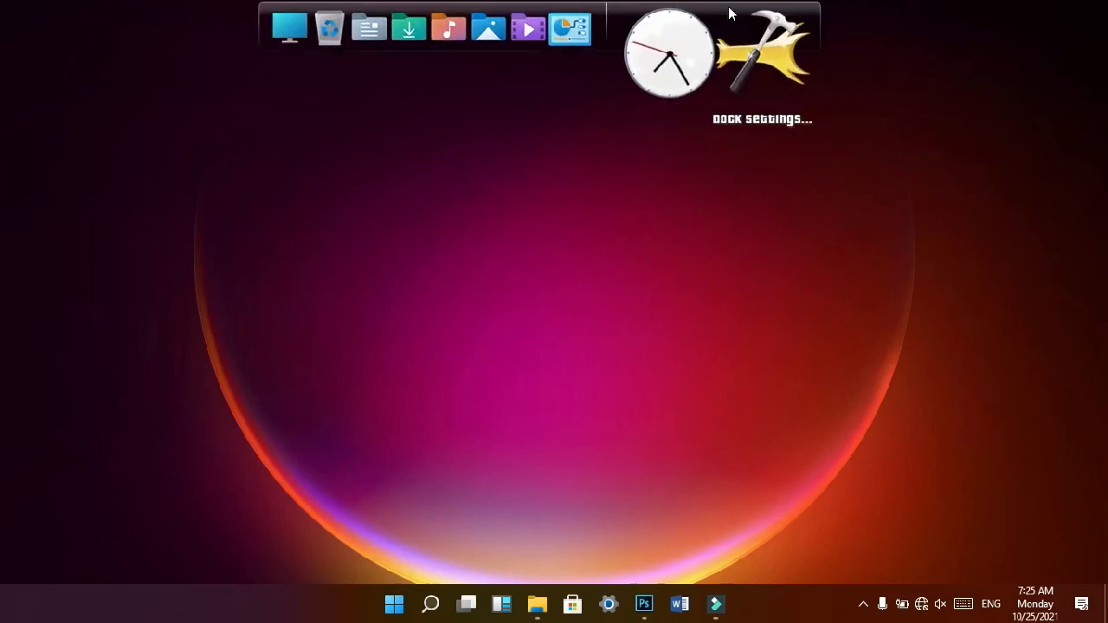
right_click(734, 14)
mouse_move(813, 58)
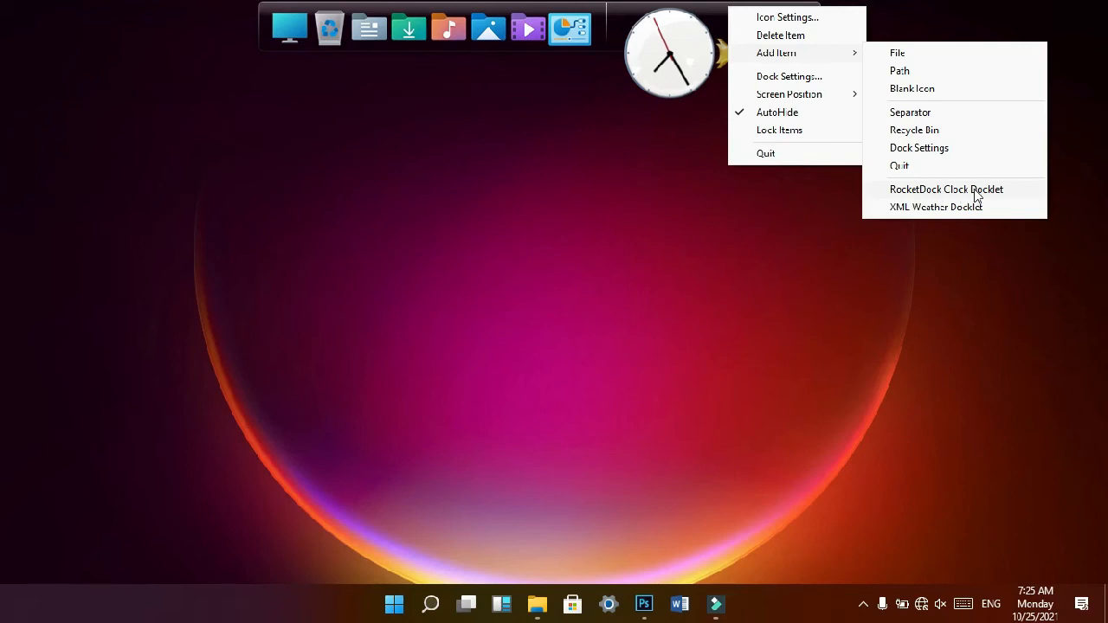
left_click(923, 114)
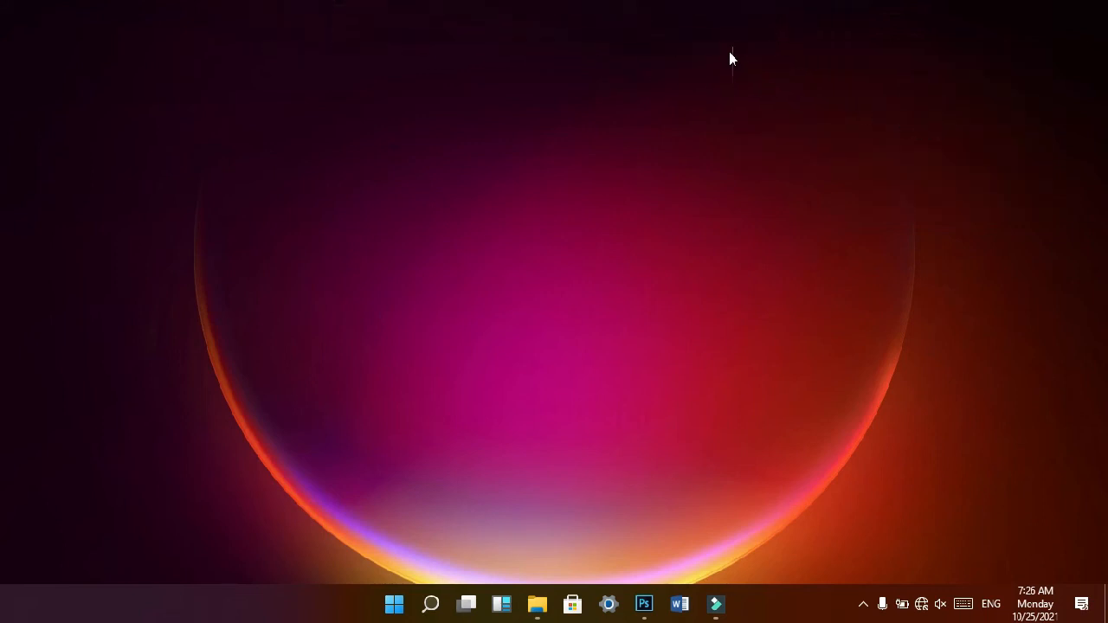
mouse_move(680, 10)
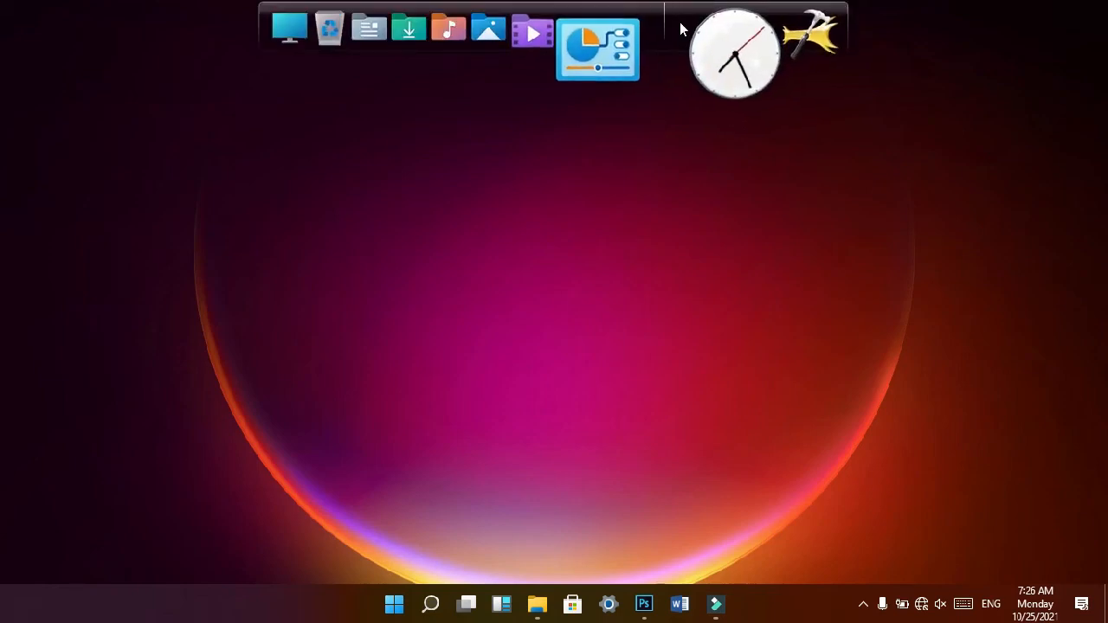
left_click(675, 29)
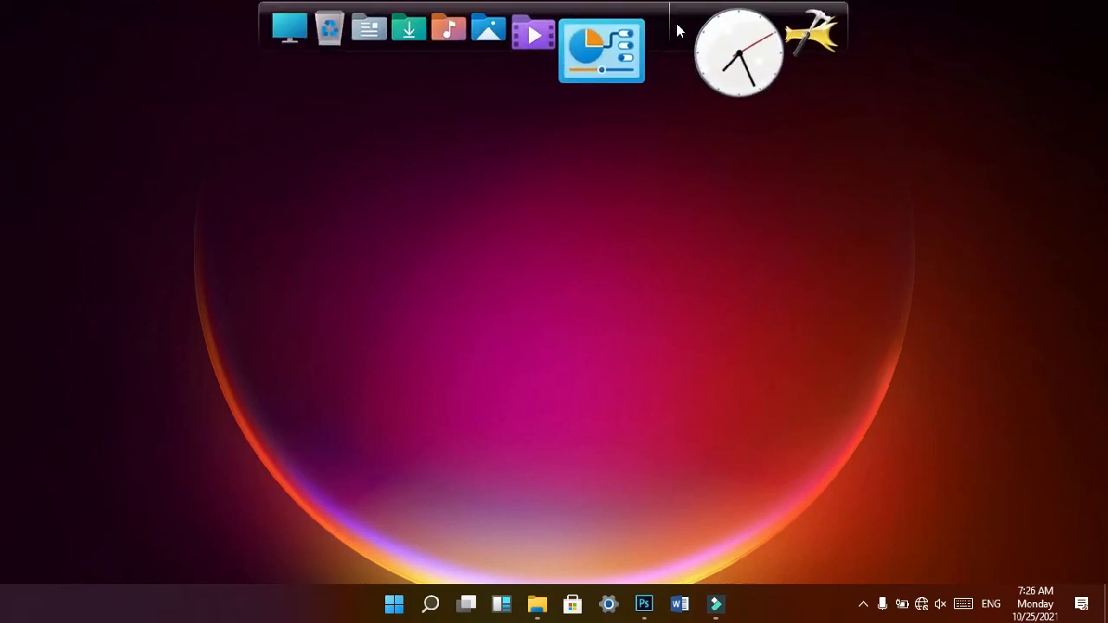
left_click(673, 26)
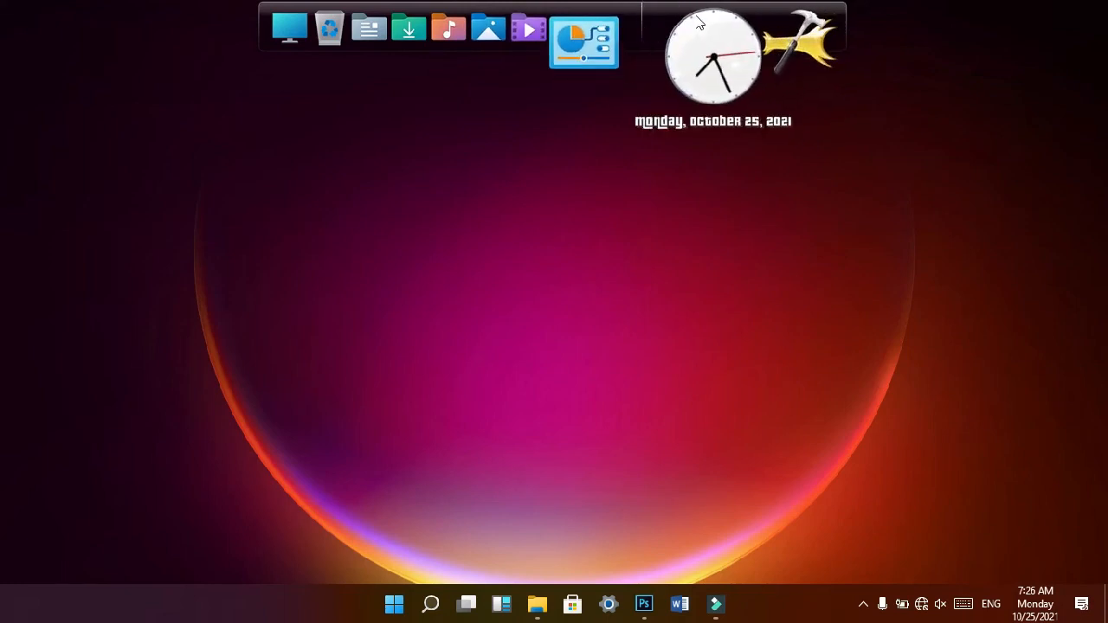
right_click(679, 24)
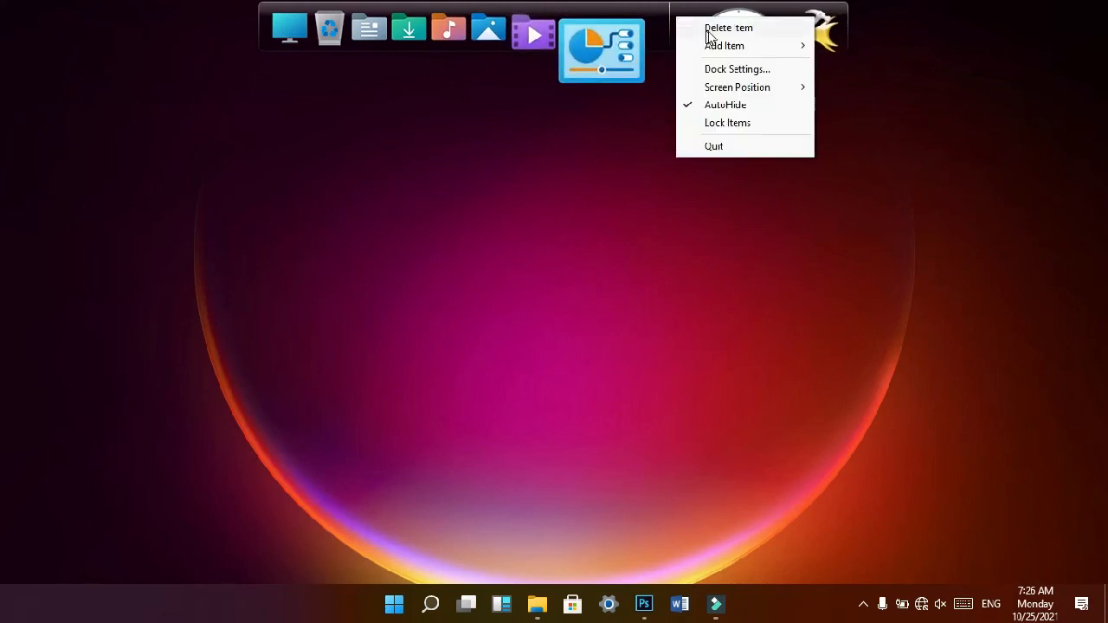
mouse_move(723, 49)
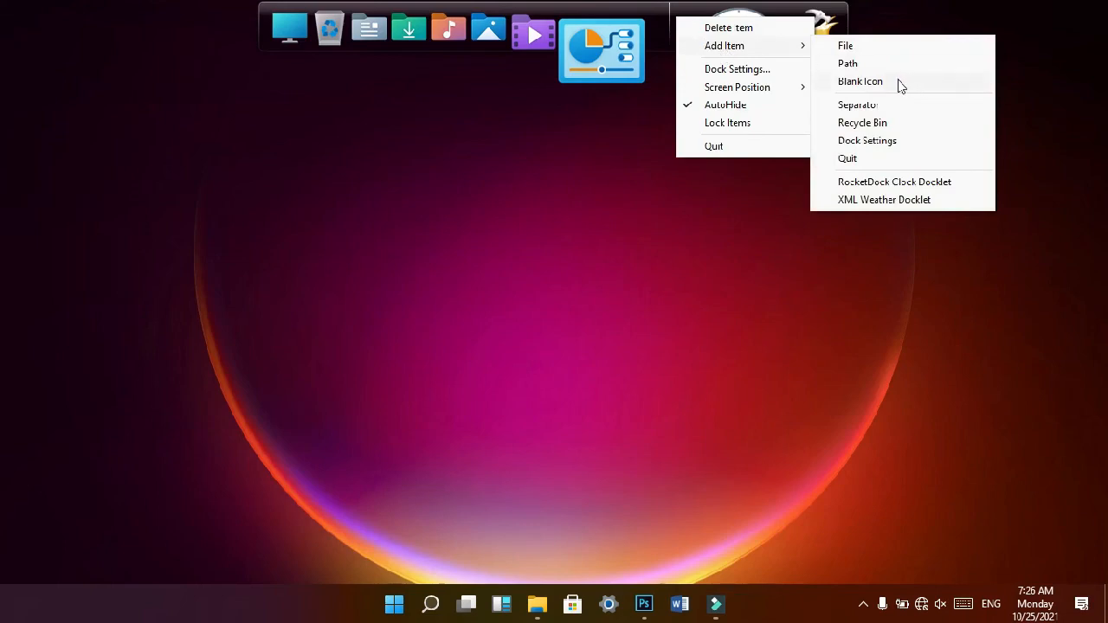
left_click(765, 227)
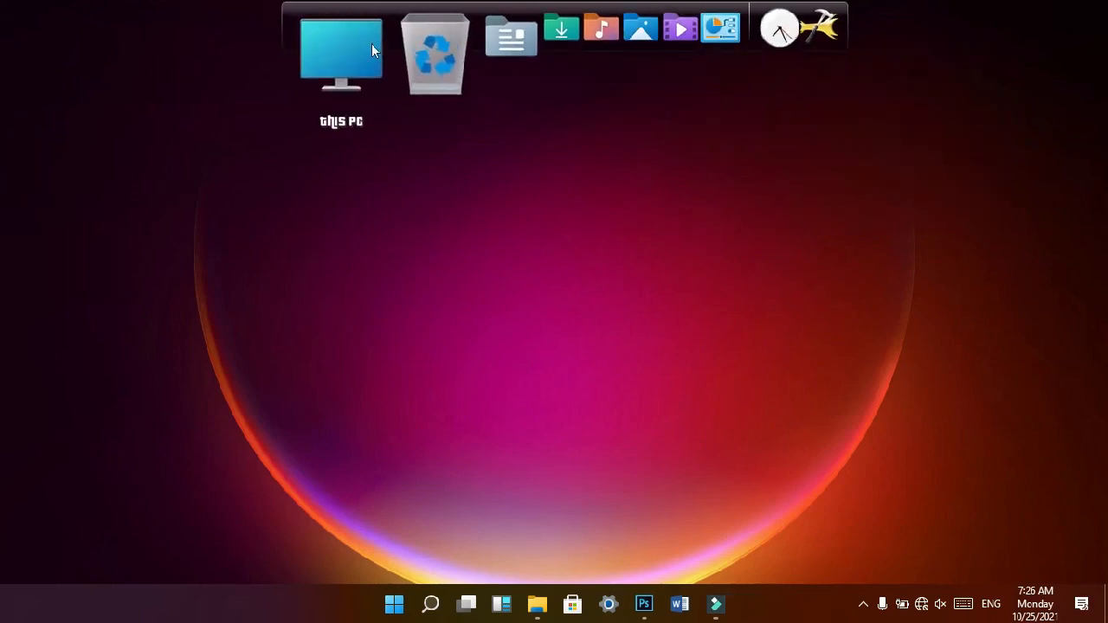
Open This PC from the dock and close its window.
left_click(358, 43)
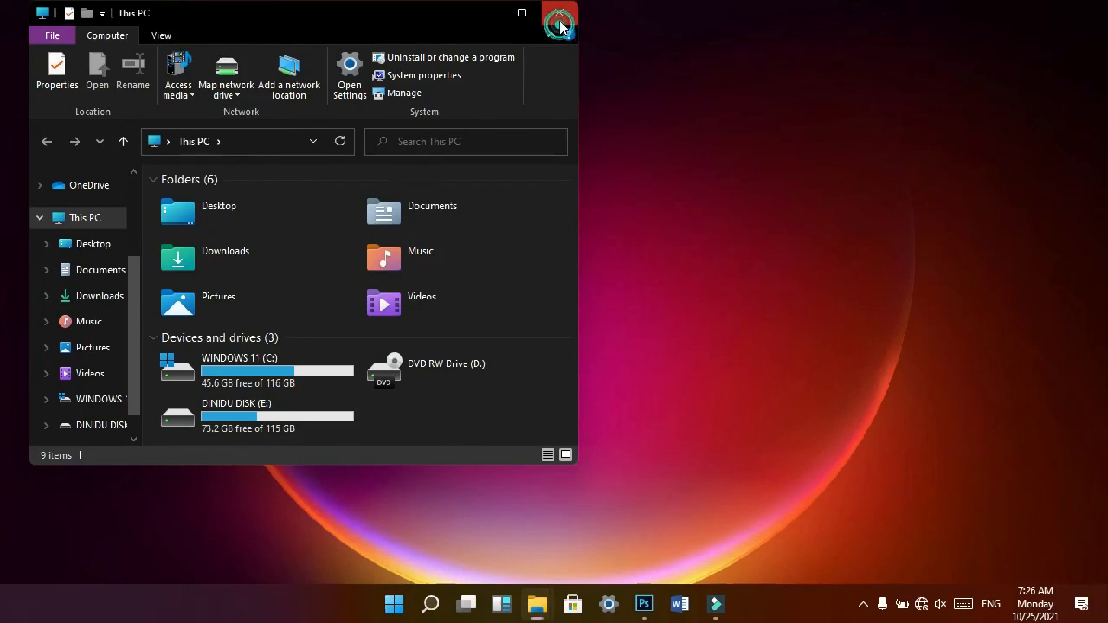
left_click(559, 21)
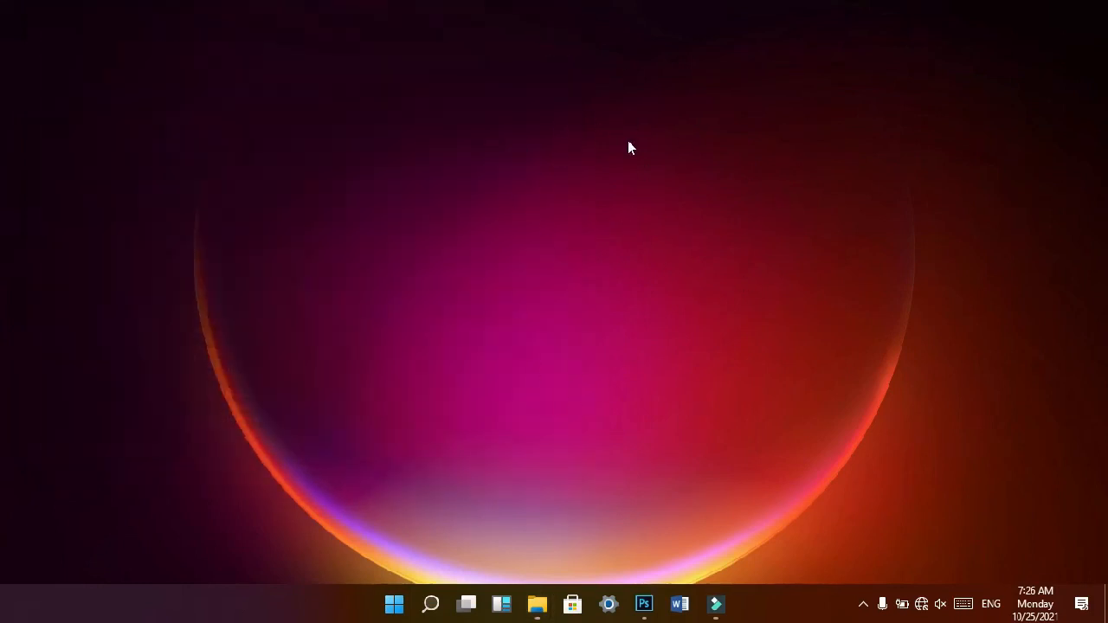
Open the Dock Settings from the dock and view the About page.
mouse_move(606, 7)
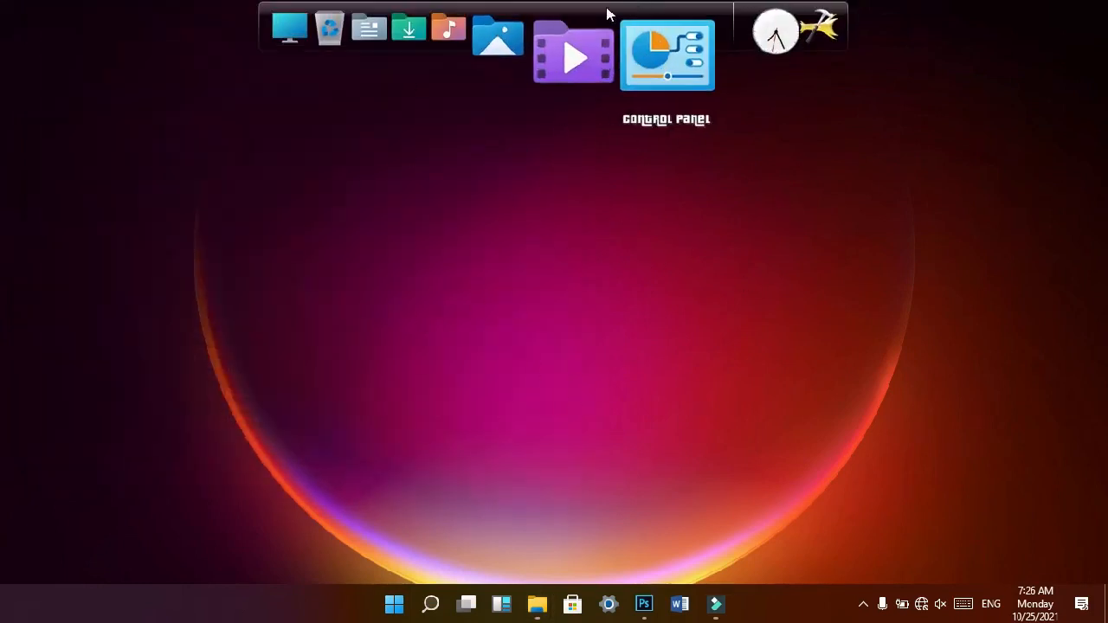
left_click(738, 36)
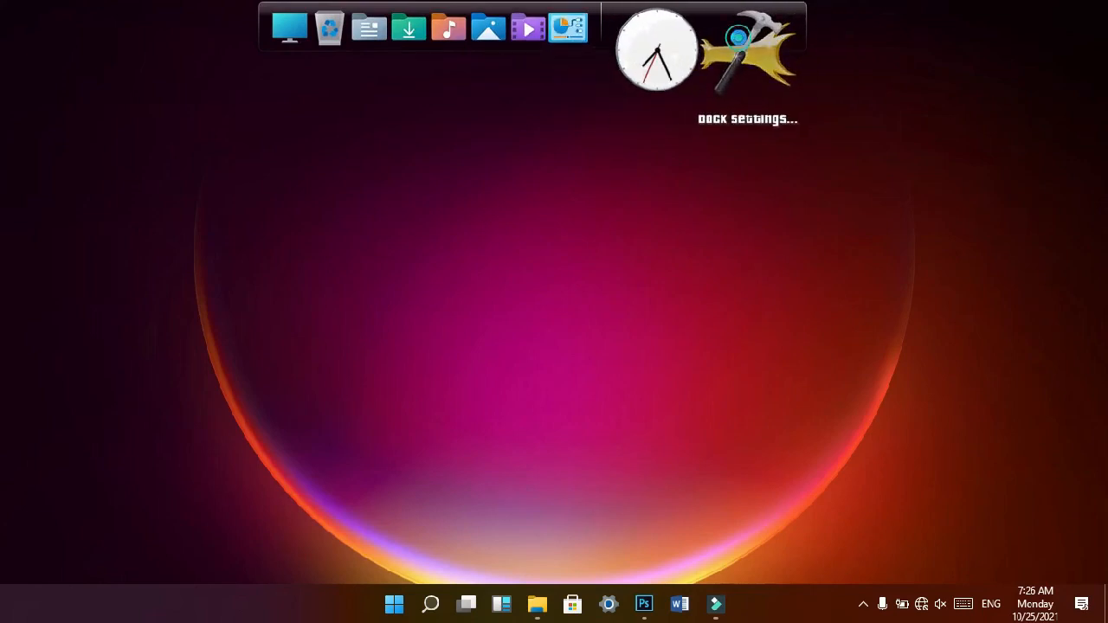
left_click(400, 411)
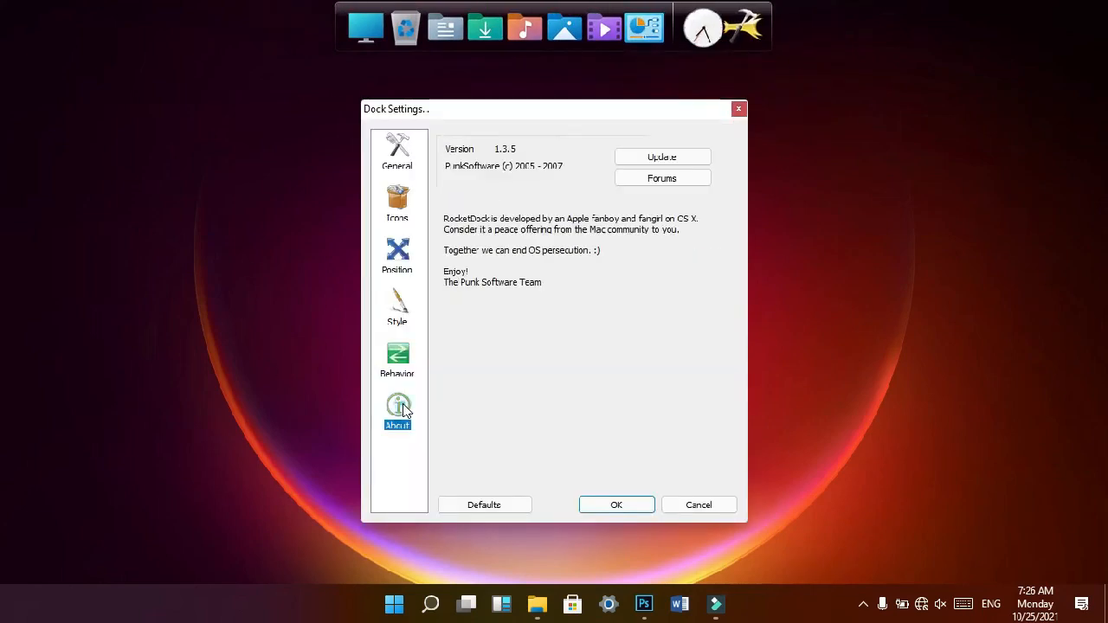